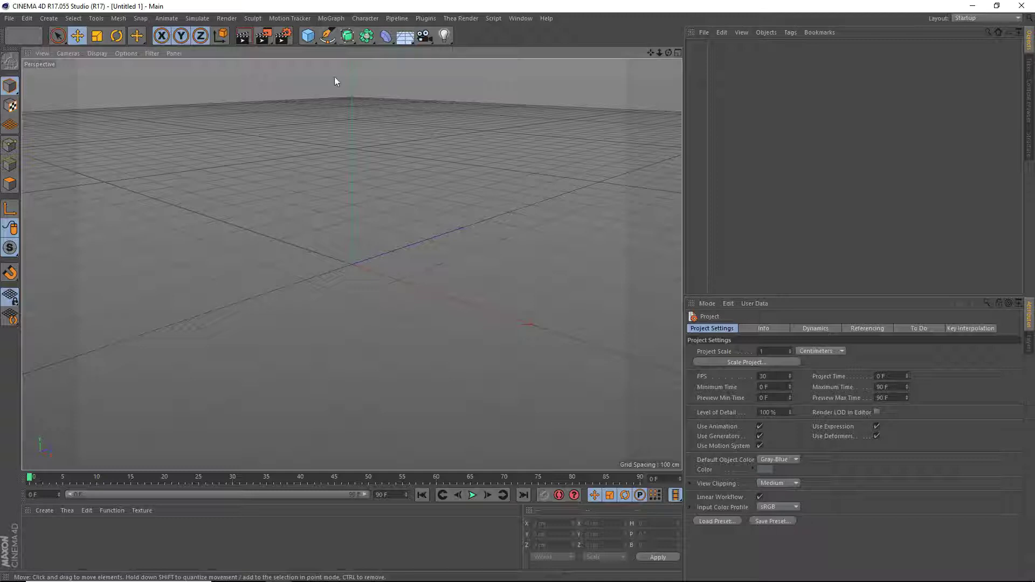
Step: Add a cube and stretch it to about 1142 cm in X and 1303 cm in Z
click(308, 37)
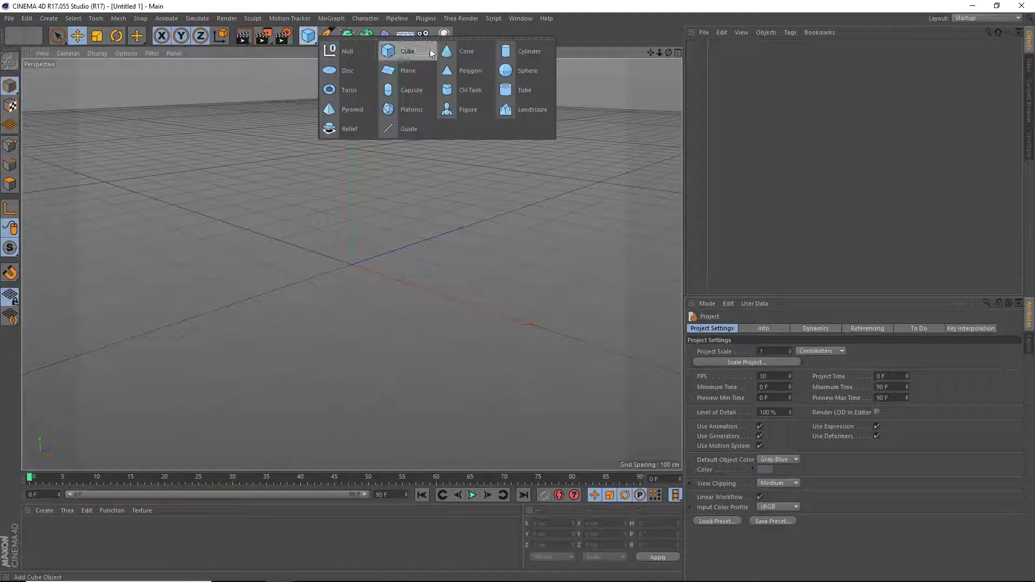
click(402, 53)
scroll(370, 151, down, 4)
drag(384, 214, 473, 239)
scroll(472, 240, down, 3)
drag(651, 53, 578, 135)
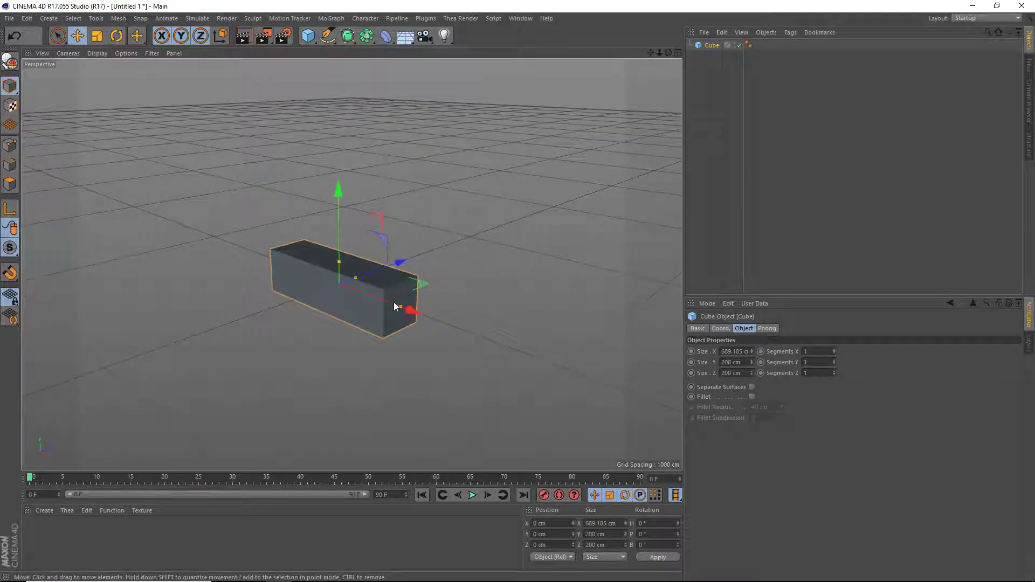
drag(400, 306, 427, 327)
drag(399, 262, 435, 261)
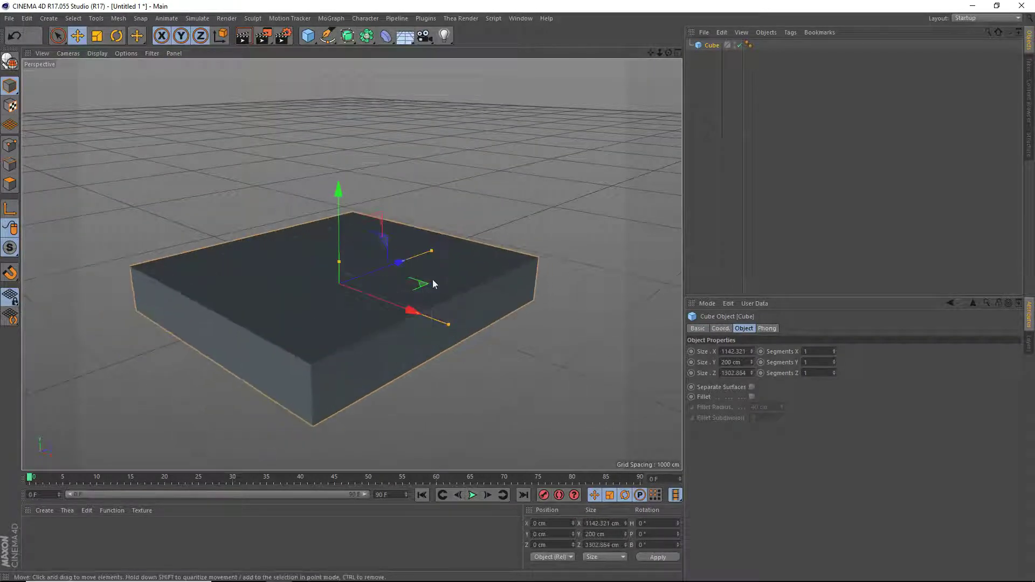
Step: Enlarge the cube to about 2377 cm in X, 1066 cm in Y and 3293 cm in Z
drag(340, 262, 344, 108)
scroll(456, 208, down, 2)
drag(453, 213, 525, 227)
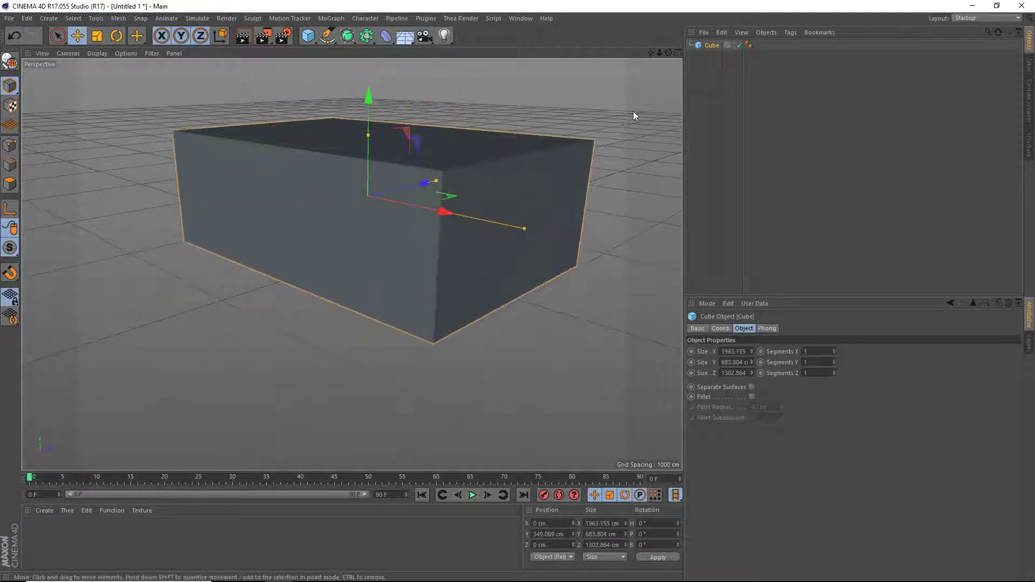
drag(652, 53, 620, 105)
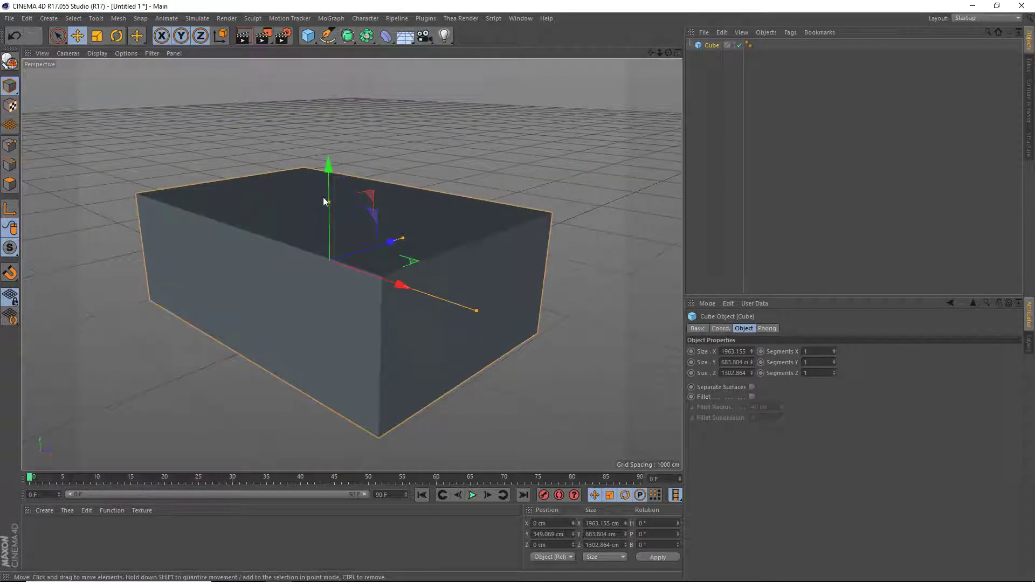
drag(327, 201, 328, 177)
drag(391, 241, 467, 221)
scroll(470, 221, down, 3)
drag(446, 287, 467, 296)
drag(354, 203, 355, 200)
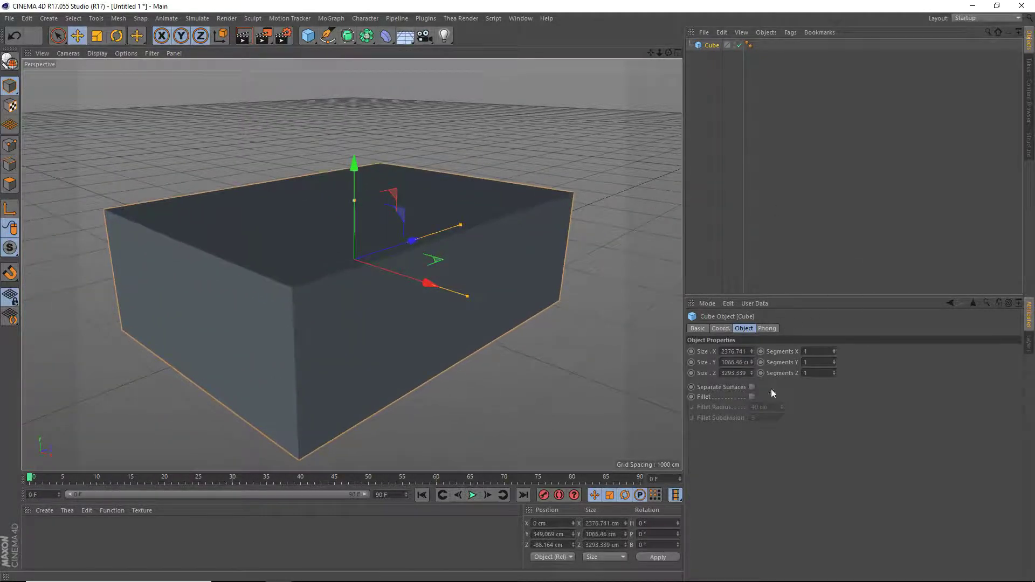
Step: Enable the fillet on the cube and set its fillet radius to 300 cm
click(752, 397)
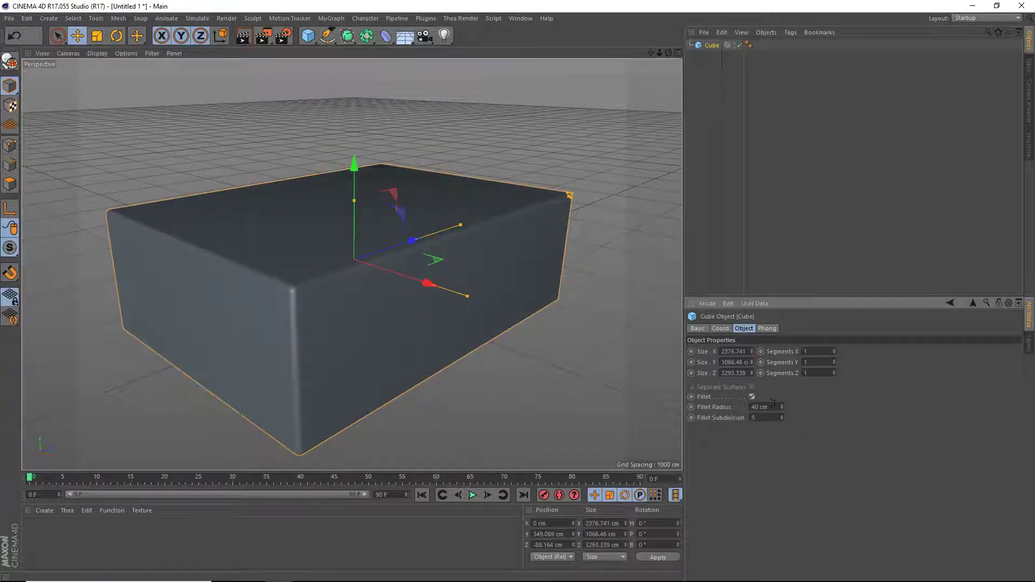
drag(570, 195, 516, 192)
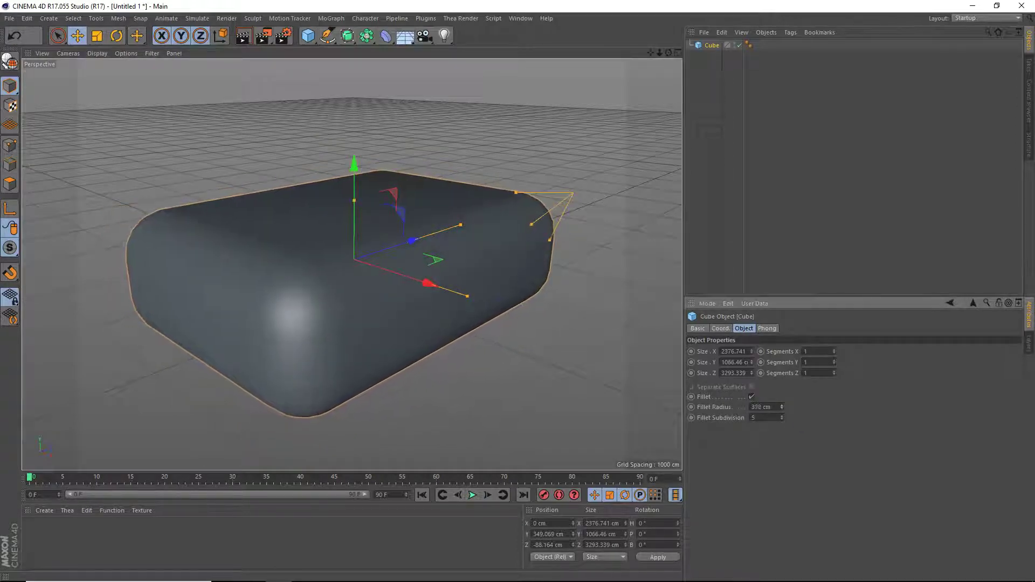
key(Return)
text(200)
key(Return)
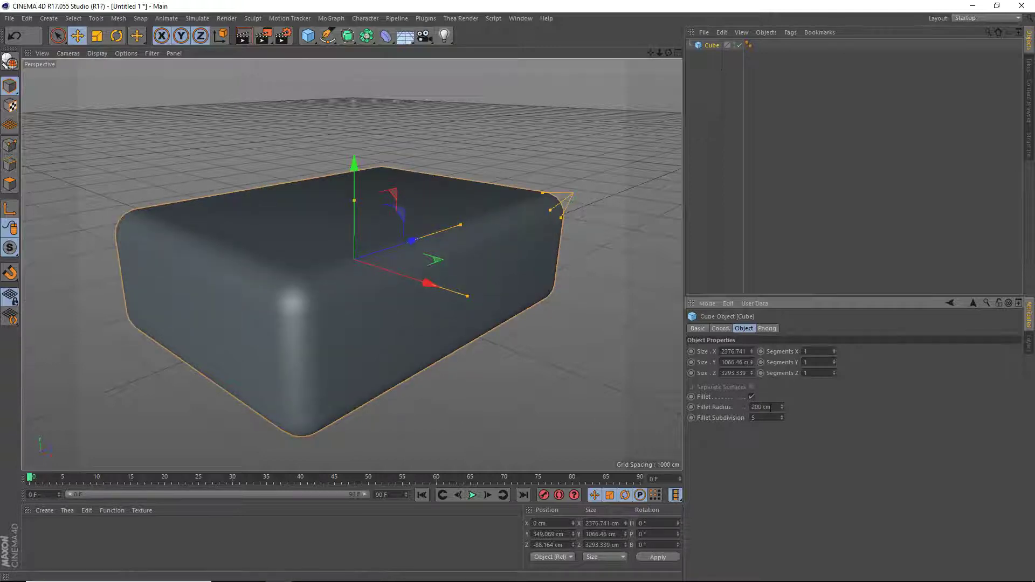
text(3)
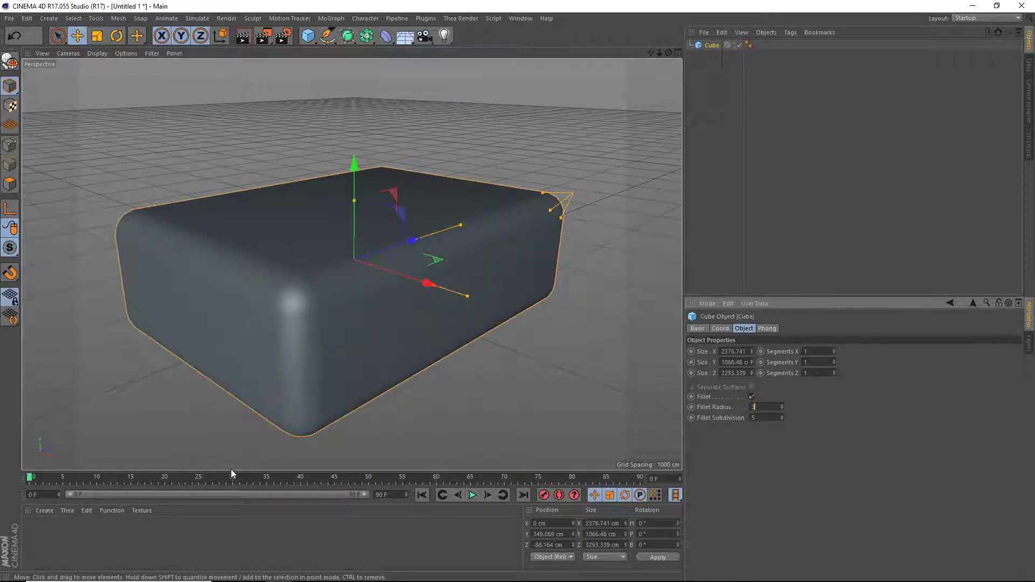
text(00)
key(Return)
Step: Enlarge the cube to about 2949 cm in X and 1610 cm in Y, and raise it to about 1440 cm in Y
drag(468, 298, 502, 308)
drag(354, 204, 356, 69)
scroll(471, 178, down, 3)
mouse_move(668, 52)
mouse_down()
mouse_move(351, 264)
mouse_move(664, 50)
mouse_move(351, 264)
mouse_move(651, 52)
mouse_up()
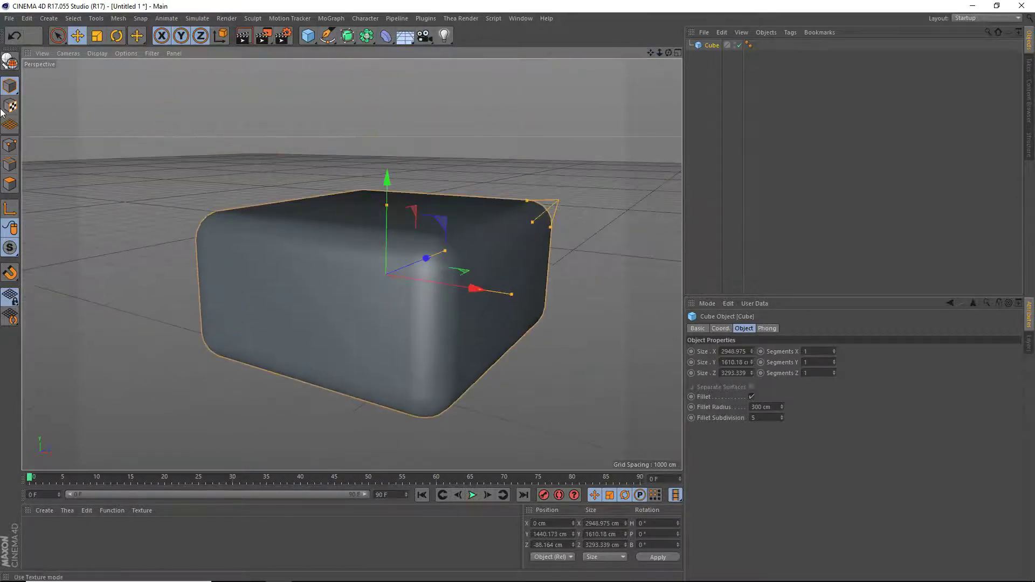
Step: Make the cube an editable polygon object and delete its top face, front face and the rounded strip between them
click(10, 61)
click(9, 184)
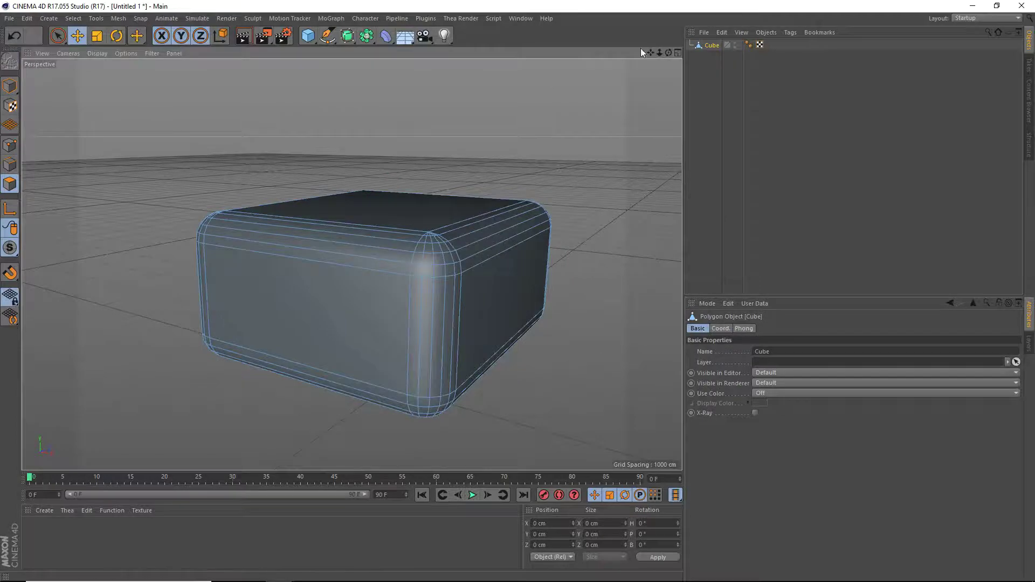
drag(667, 51, 672, 50)
click(347, 210)
shift+drag(344, 206, 329, 273)
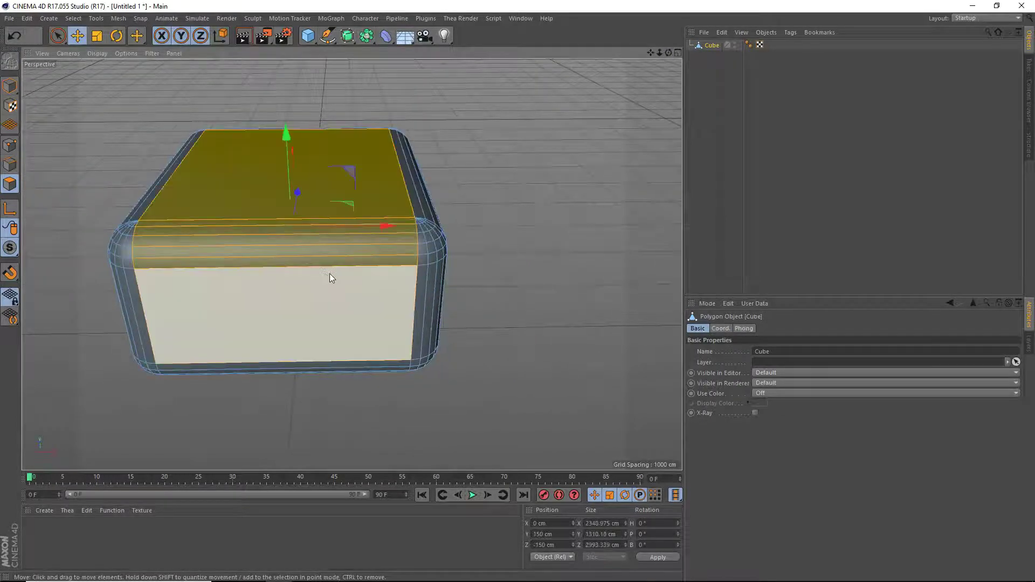
key(Delete)
Step: Delete the side walls and rounded side edges, keeping only the floor, the curved transition and the back wall
alt+right_drag(241, 242, 263, 218)
key(ctrl+a)
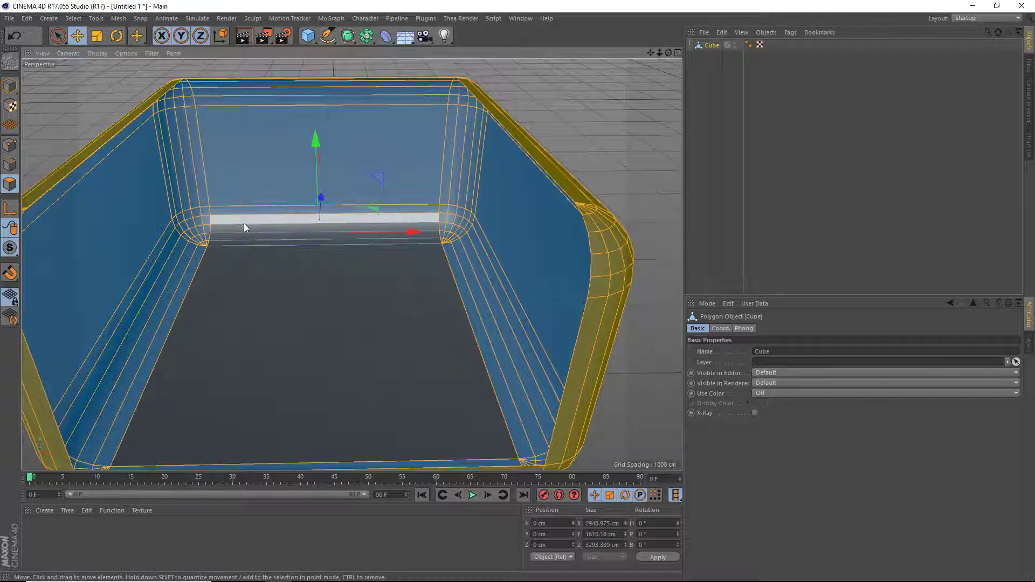
key(Delete)
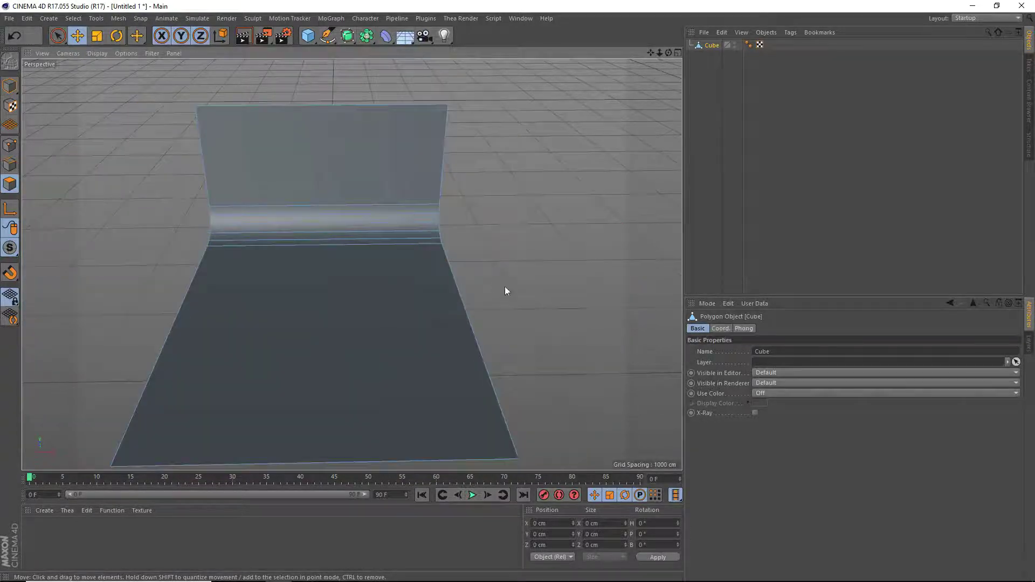
scroll(322, 300, down, 5)
scroll(403, 353, up, 8)
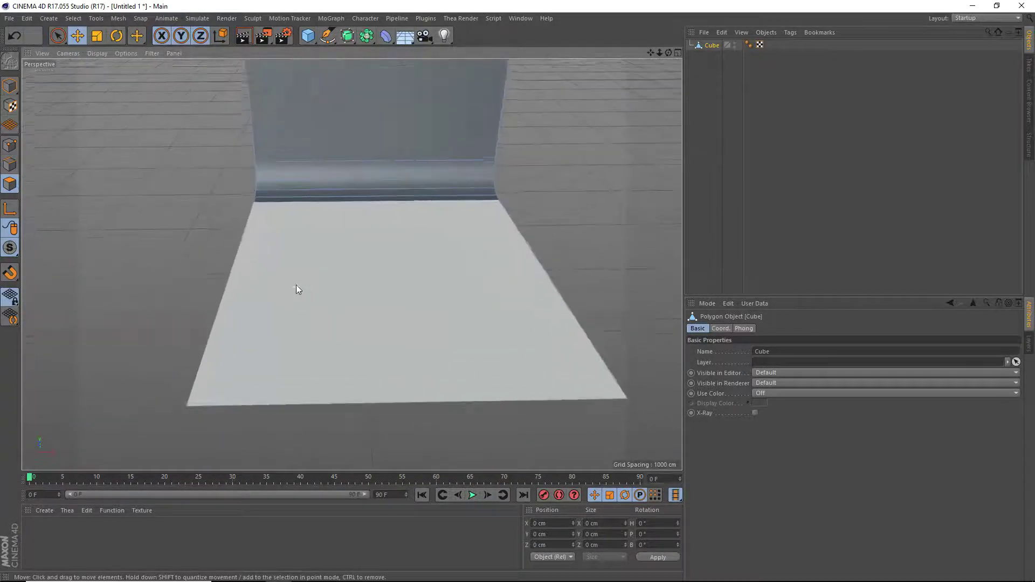
Step: Create a new material, apply it to the backdrop and return to model mode
double_click(127, 555)
drag(24, 535, 64, 522)
drag(299, 305, 300, 307)
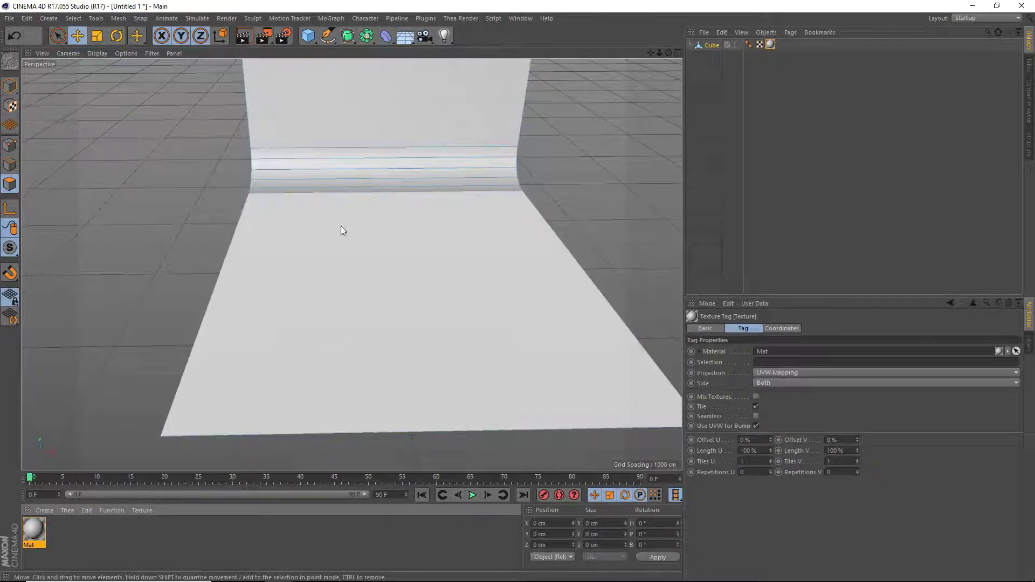
click(10, 86)
scroll(294, 256, up, 4)
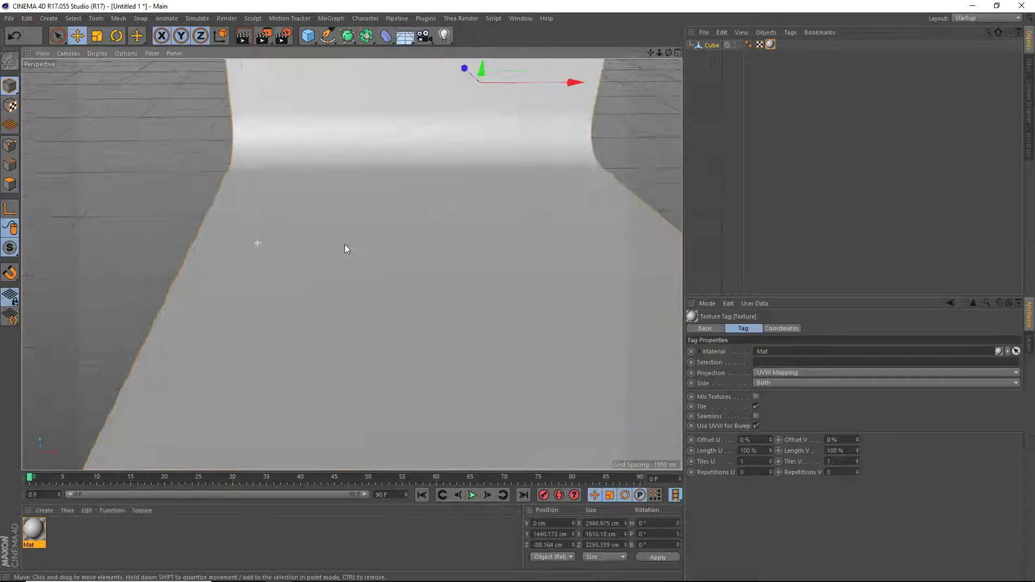
Step: Frame the backdrop from a low frontal angle and add a camera from that view
drag(669, 52, 666, 24)
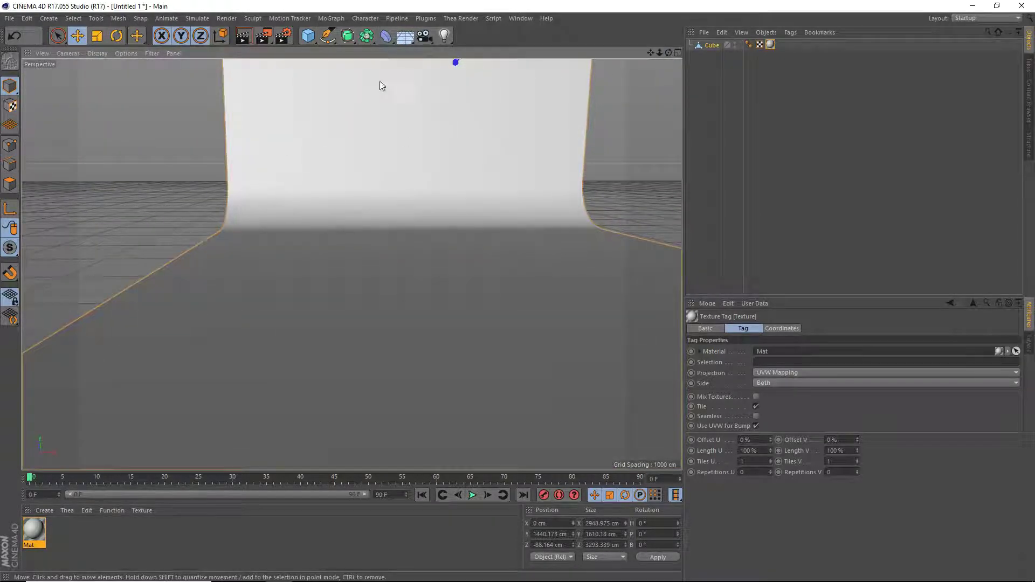
scroll(384, 107, down, 3)
drag(659, 52, 656, 52)
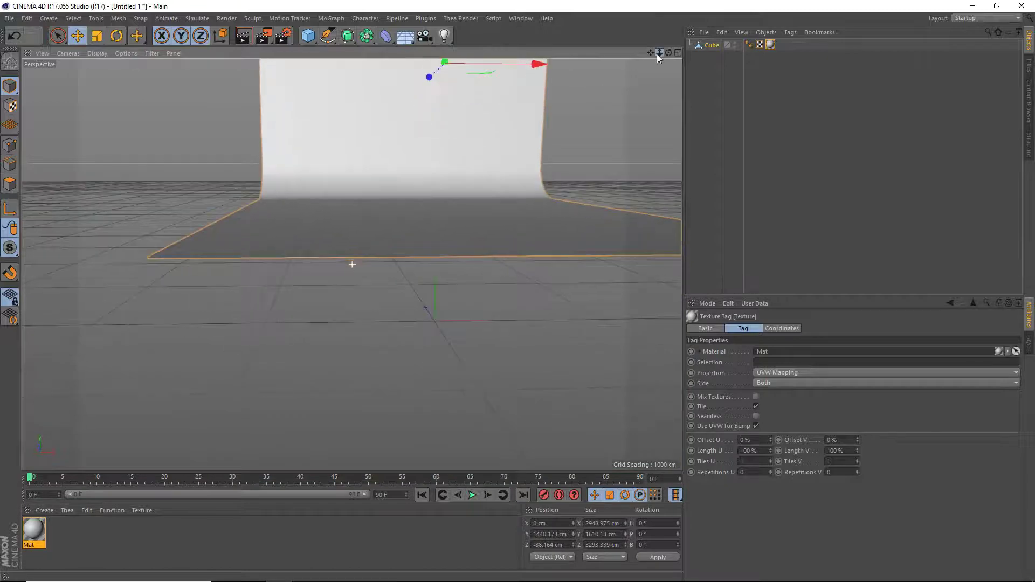
scroll(352, 264, up, 4)
alt+middle_drag(353, 264, 407, 261)
click(429, 41)
Step: Scale the backdrop to about 8578 × 1921 × 4914 cm and reframe it through the camera
drag(669, 52, 381, 179)
scroll(354, 171, down, 2)
scroll(413, 157, down, 3)
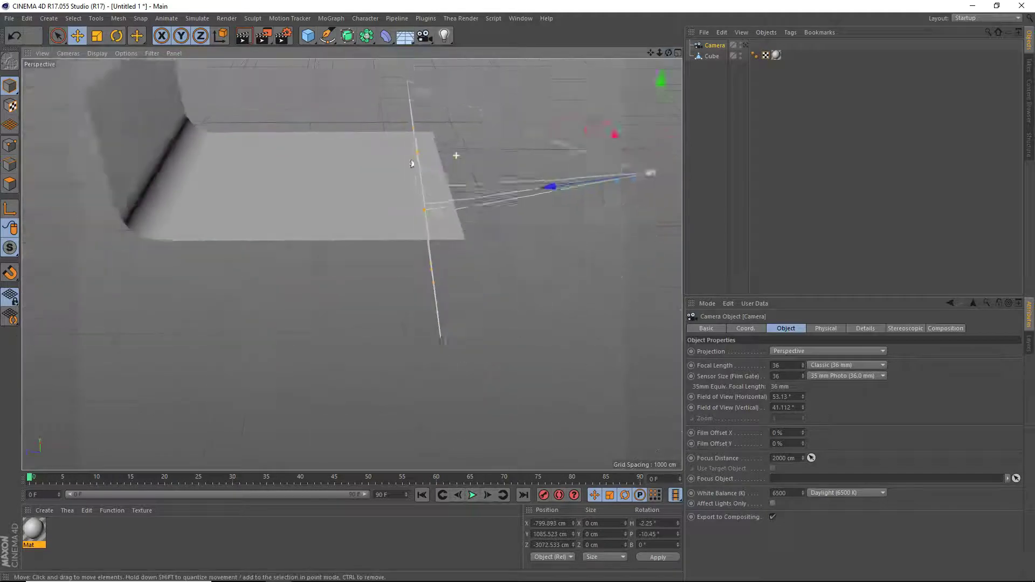
drag(652, 53, 654, 135)
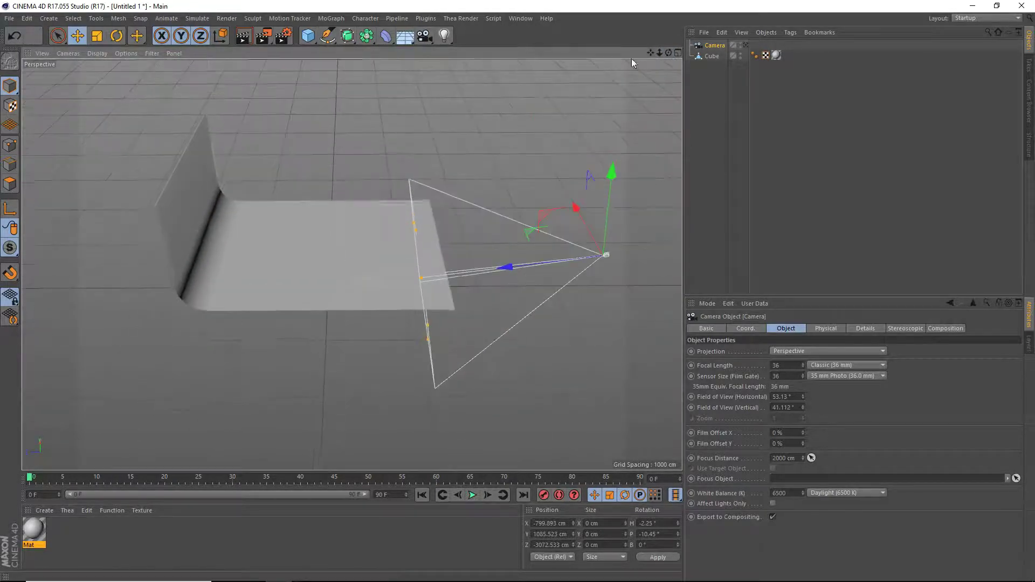
click(323, 273)
click(98, 36)
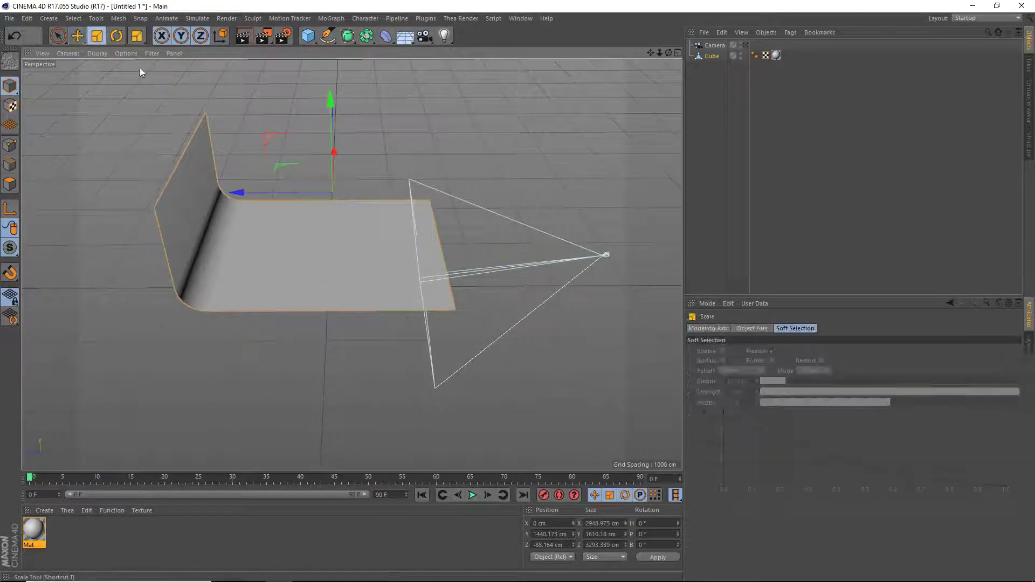
drag(338, 153, 334, 105)
drag(290, 192, 251, 189)
click(746, 46)
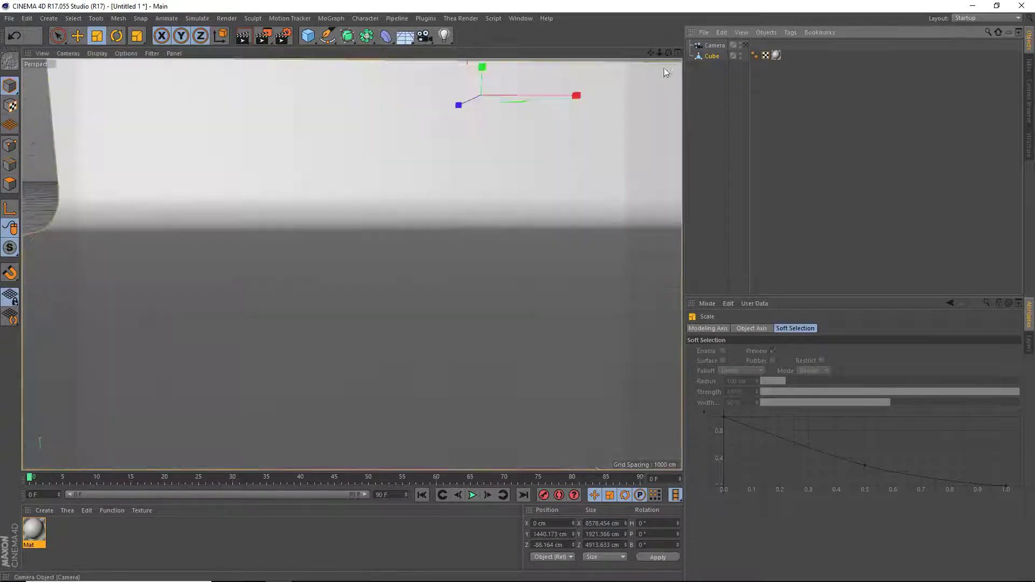
mouse_move(650, 54)
mouse_down()
mouse_move(624, 69)
mouse_move(672, 61)
mouse_move(658, 38)
mouse_move(655, 56)
mouse_move(666, 52)
mouse_up()
Step: Set the render output size to 1920 × 1080 pixels
click(284, 38)
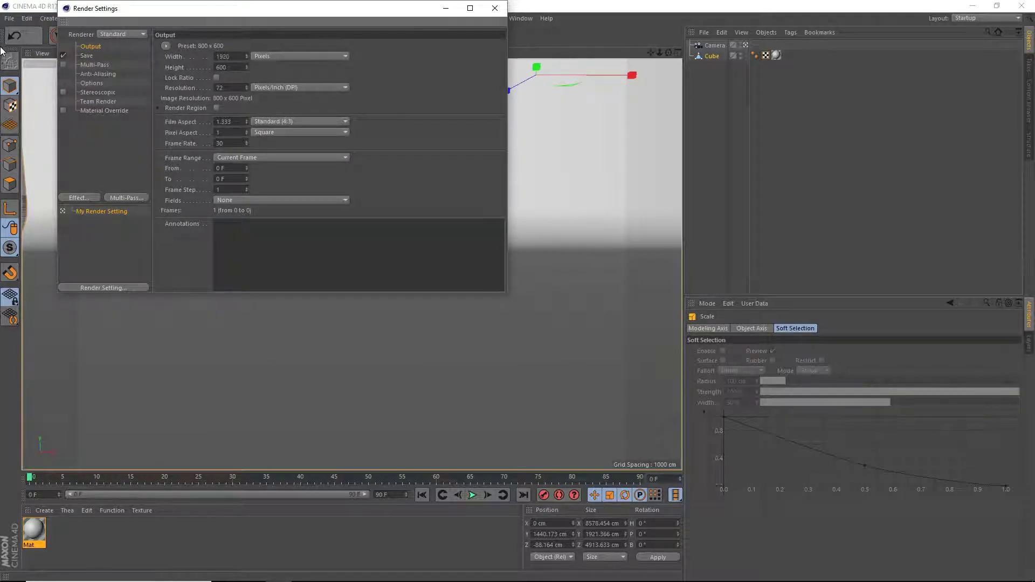
key(BackSpace)
key(BackSpace)
key(BackSpace)
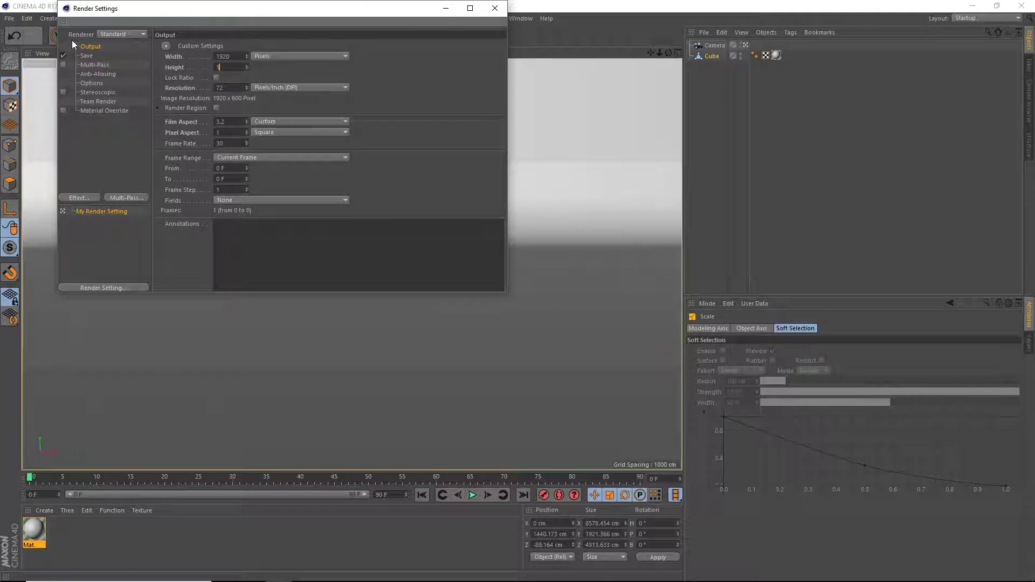
text(1080)
key(Return)
click(495, 8)
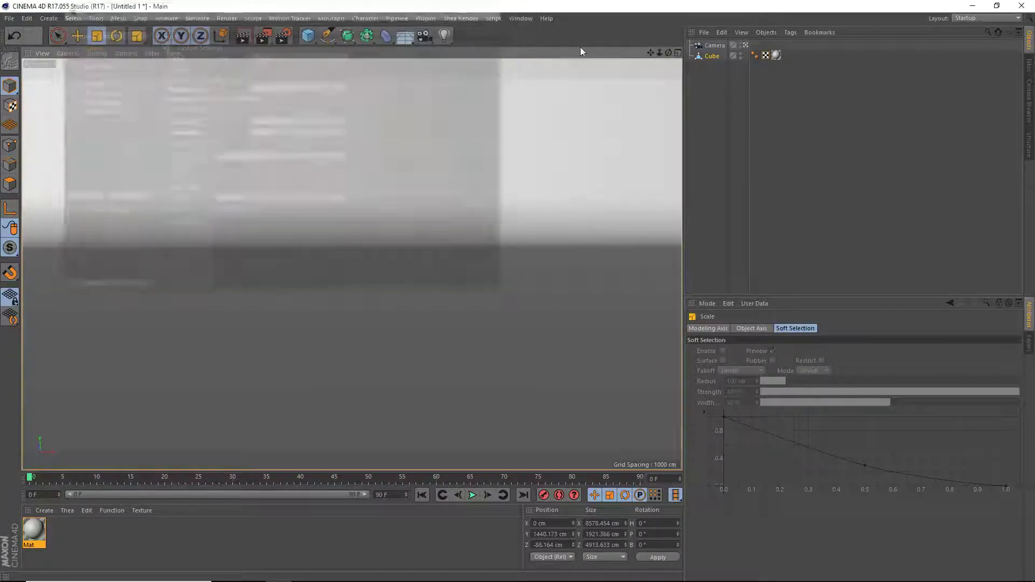
Step: Reframe the shot through the camera, leave its view and move the camera sideways to about -295 cm in X
drag(659, 52, 668, 52)
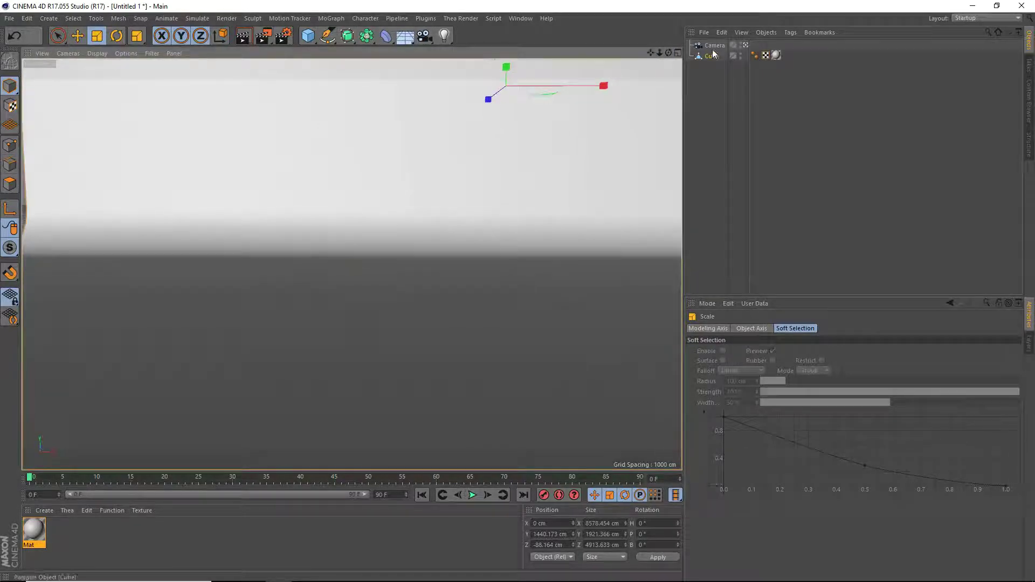
click(745, 45)
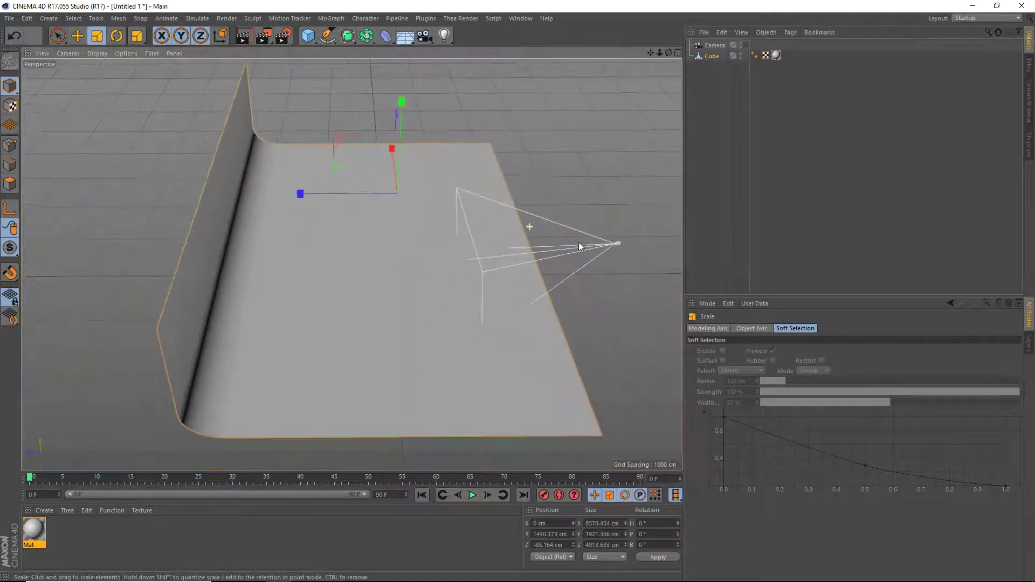
click(619, 244)
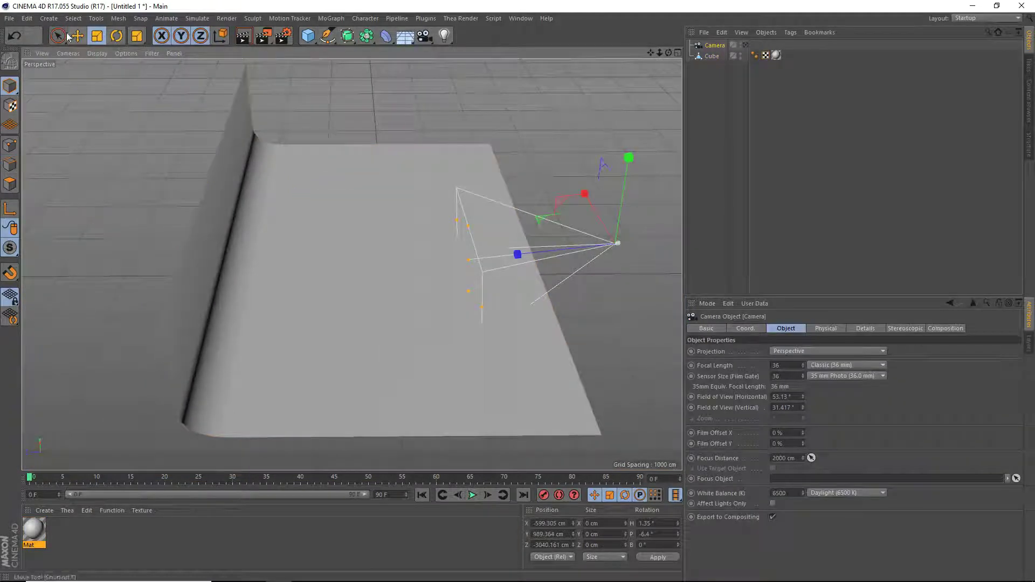
key(e)
mouse_move(593, 229)
mouse_down()
mouse_move(597, 206)
mouse_move(599, 216)
mouse_up()
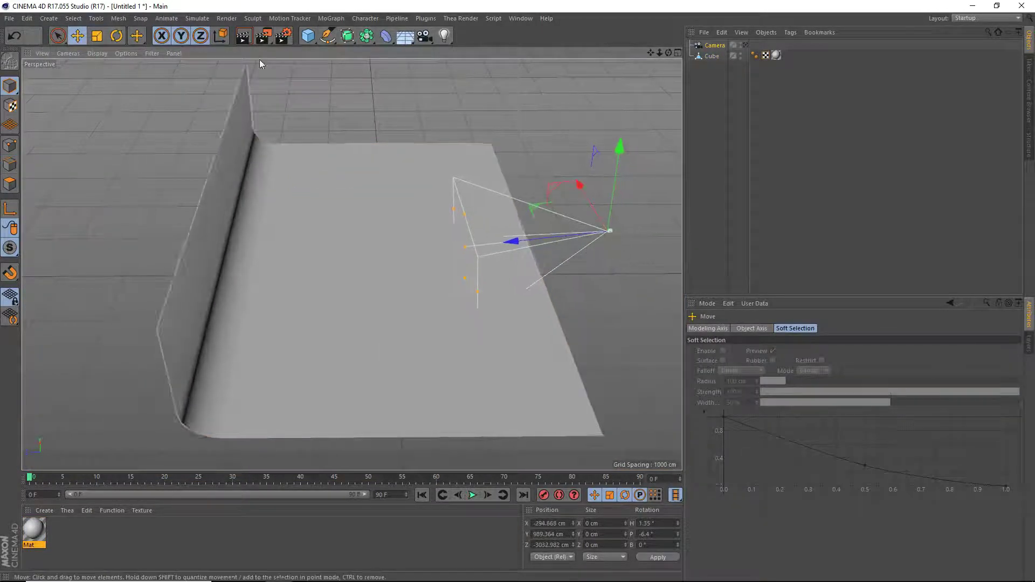
Step: Add a sphere and place it in front of the camera at about X 21, Y 529 and Z -1567 cm
drag(308, 36, 515, 73)
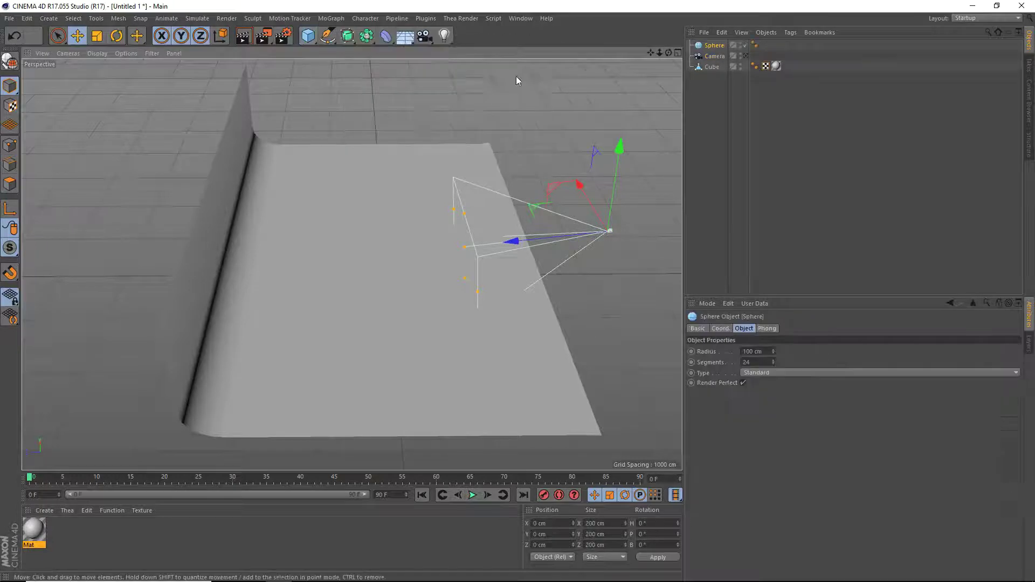
drag(383, 202, 390, 174)
scroll(390, 184, up, 5)
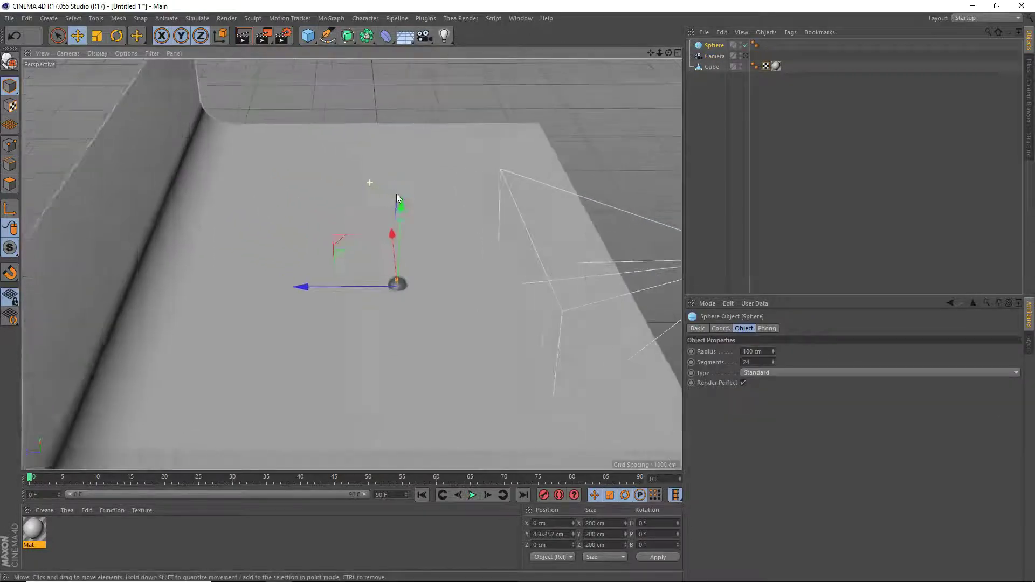
drag(389, 241, 399, 240)
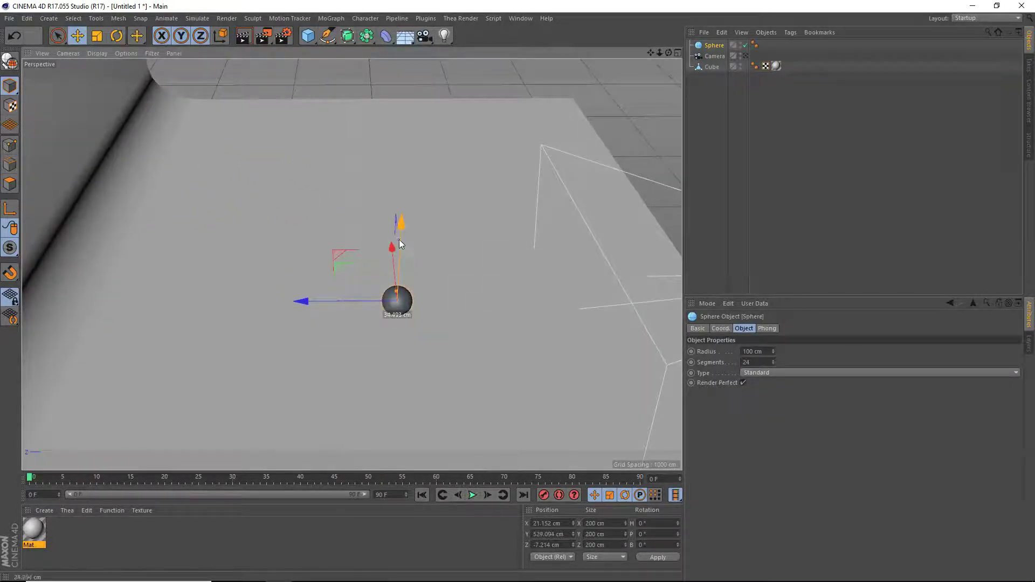
click(744, 56)
drag(429, 278, 479, 380)
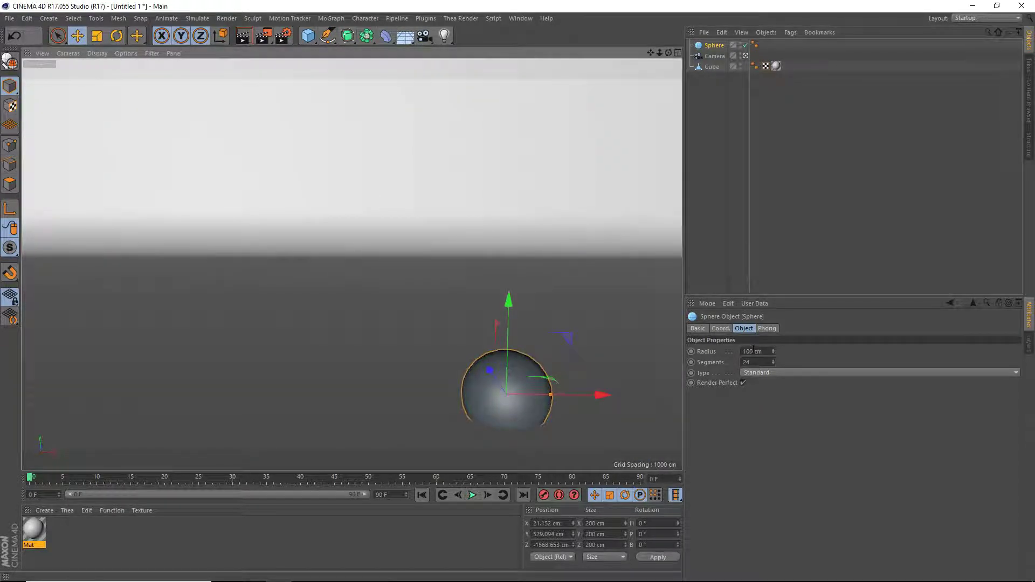
Step: Enlarge the sphere to a 250 cm radius and move it to about X 189, Y 698 and Z -1828 cm
mouse_move(774, 352)
mouse_down()
mouse_move(776, 321)
mouse_move(775, 362)
mouse_up()
drag(507, 353, 509, 279)
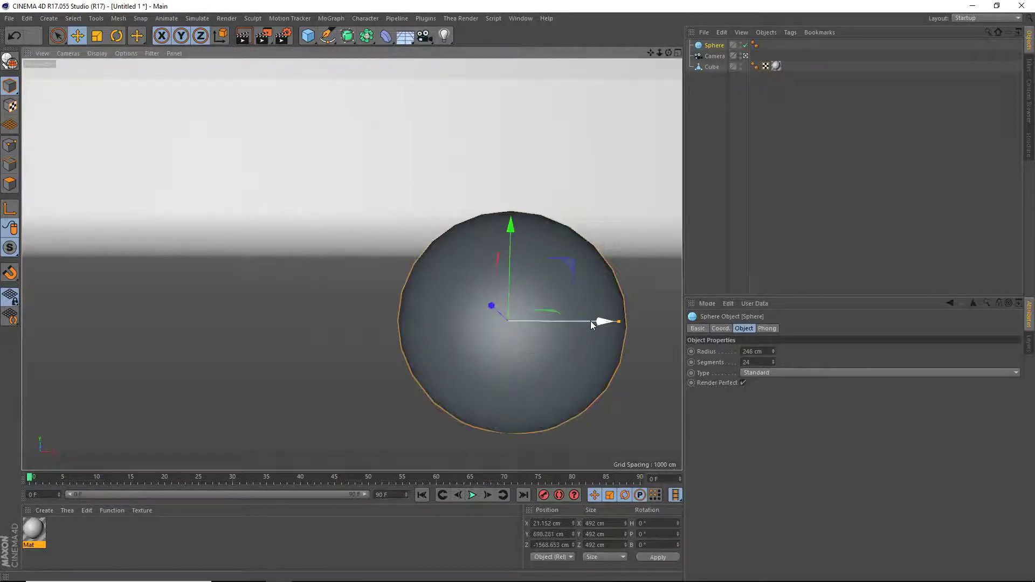
drag(590, 322, 666, 323)
double_click(755, 352)
text(250)
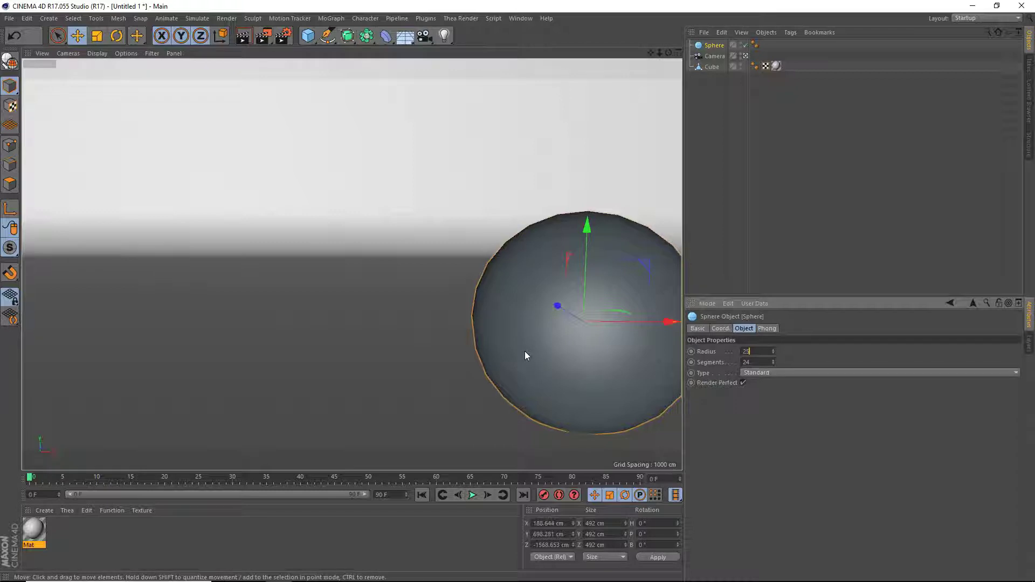
key(Return)
drag(568, 310, 599, 336)
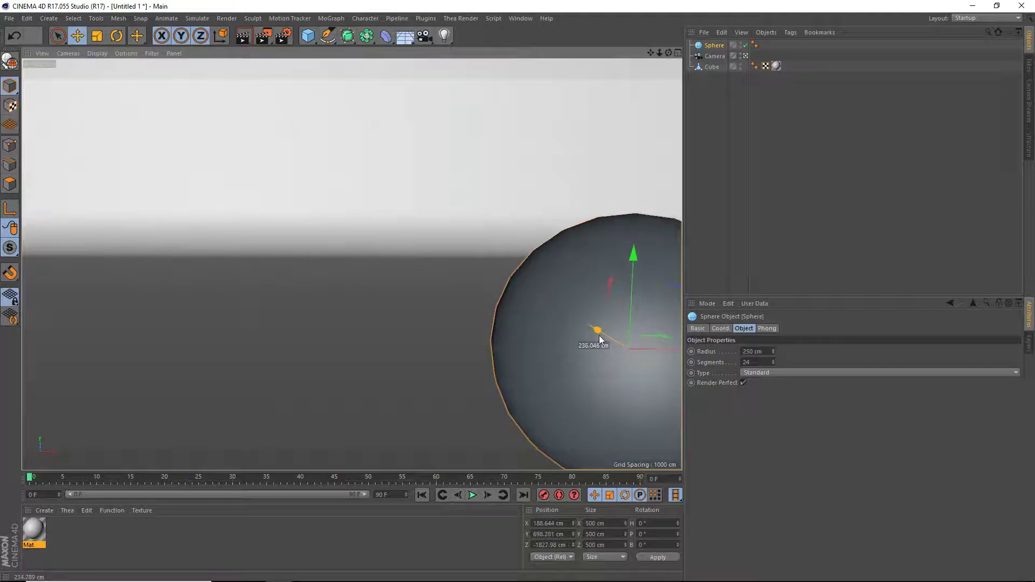
Step: Set the sphere's segments to 64
click(753, 362)
text(64)
key(Return)
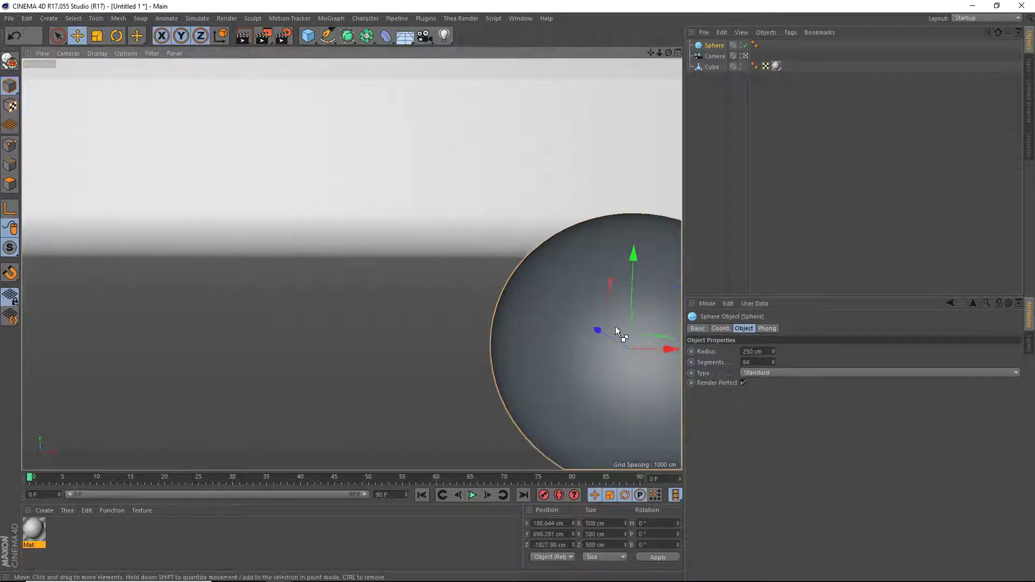
Step: Leave the camera view and duplicate the sphere five times in a row along Z, ending at about 1786 cm
click(746, 56)
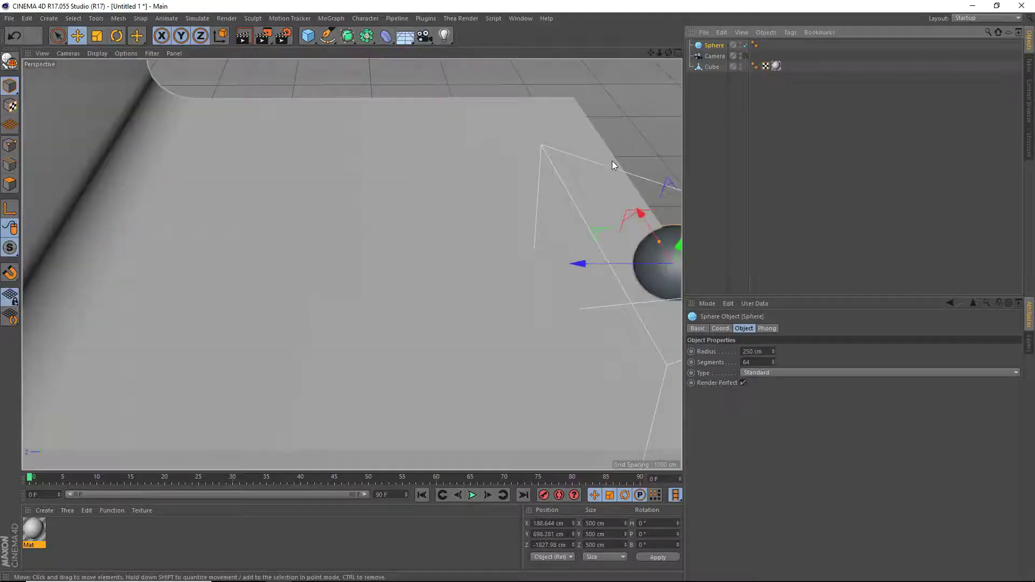
drag(649, 54, 642, 54)
ctrl+drag(528, 286, 200, 283)
drag(650, 53, 746, 59)
ctrl+drag(309, 296, 192, 290)
drag(659, 53, 717, 53)
ctrl+drag(270, 278, 202, 285)
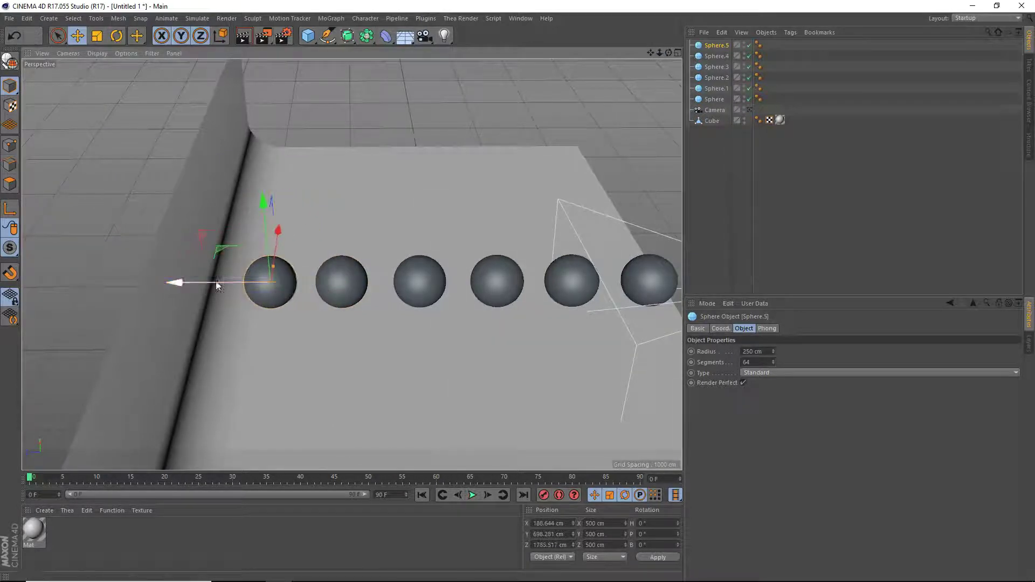
Step: Reframe the row of spheres through the camera and leave the camera view
click(750, 109)
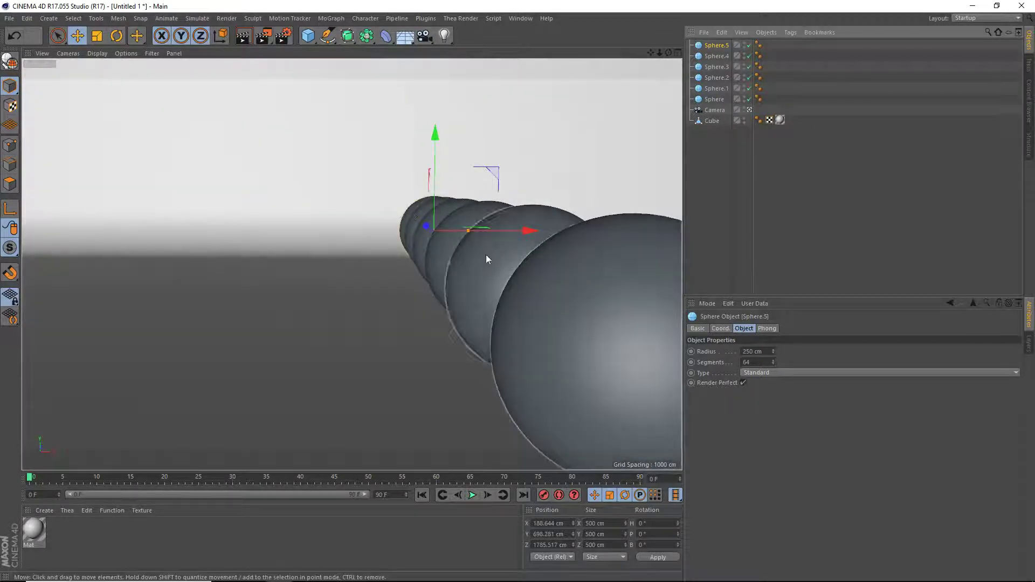
drag(651, 53, 695, 50)
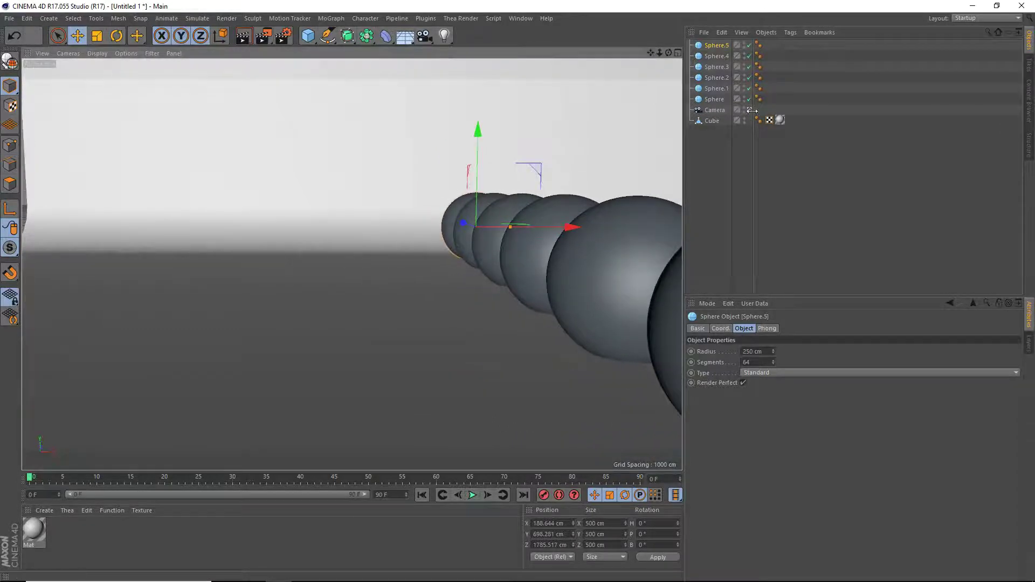
click(749, 110)
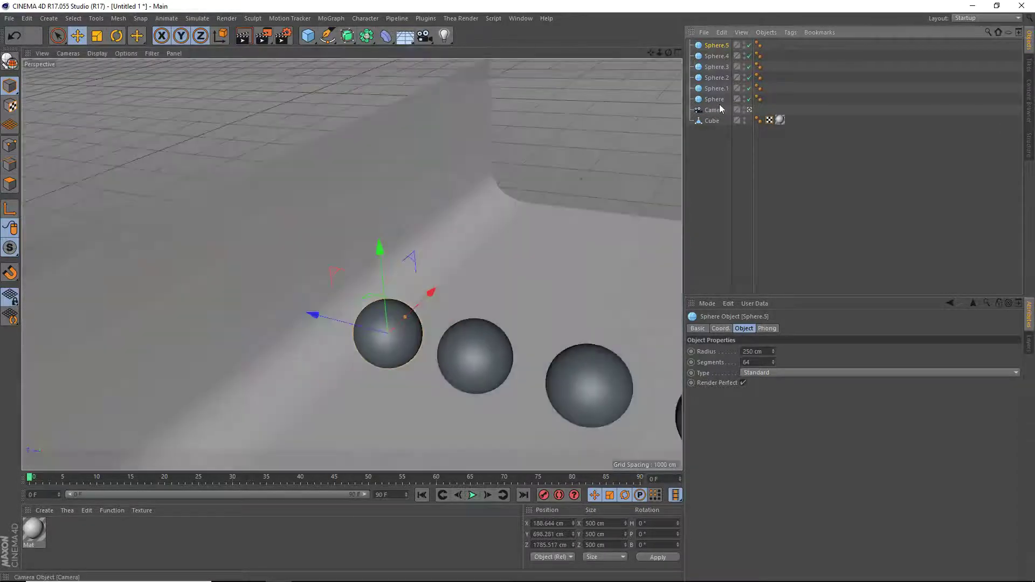
Step: Stretch the backdrop to about 8329 cm in Z and shift it to about 1187 cm in Z
scroll(573, 235, down, 3)
scroll(593, 281, down, 2)
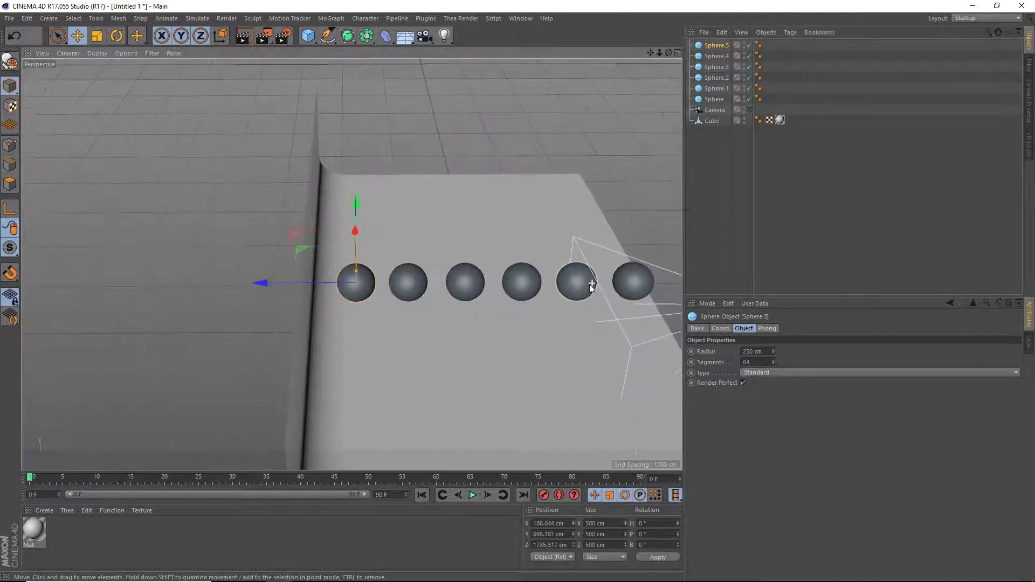
click(385, 331)
scroll(382, 323, down, 3)
alt+drag(429, 257, 164, 170)
key(t)
mouse_move(324, 264)
mouse_down()
mouse_move(248, 270)
mouse_move(331, 270)
mouse_move(257, 268)
mouse_move(309, 276)
mouse_up()
click(74, 39)
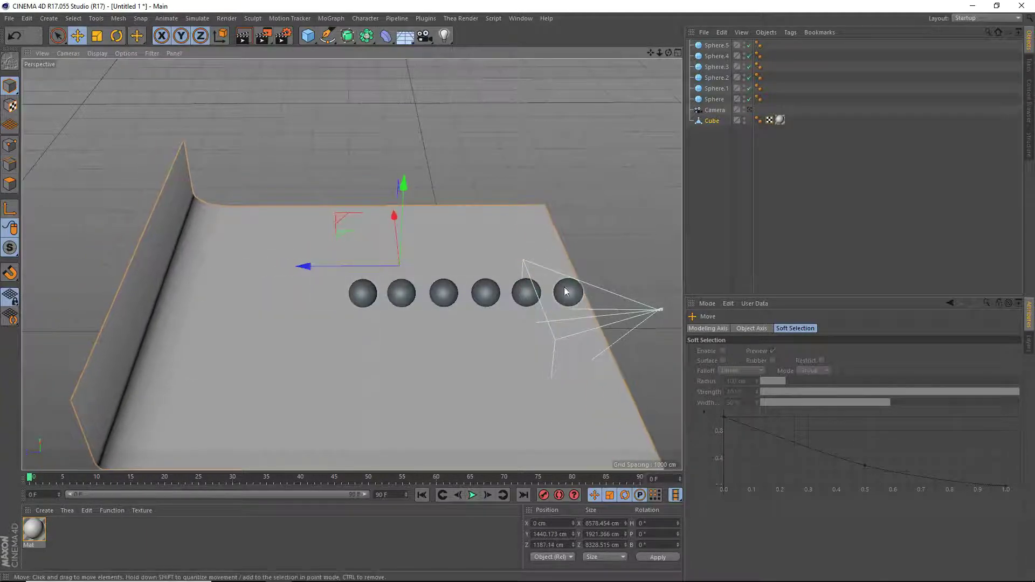
Step: Space the five duplicate spheres evenly along the lengthened backdrop, with the farthest one at about 3239 cm in Z
click(356, 296)
click(533, 295)
drag(464, 292, 322, 295)
click(438, 302)
click(413, 297)
click(327, 290)
drag(258, 292, 238, 294)
click(356, 294)
click(459, 294)
drag(407, 294, 394, 294)
click(507, 296)
drag(461, 297, 449, 295)
click(393, 291)
drag(364, 293, 361, 294)
click(290, 293)
drag(263, 294, 256, 294)
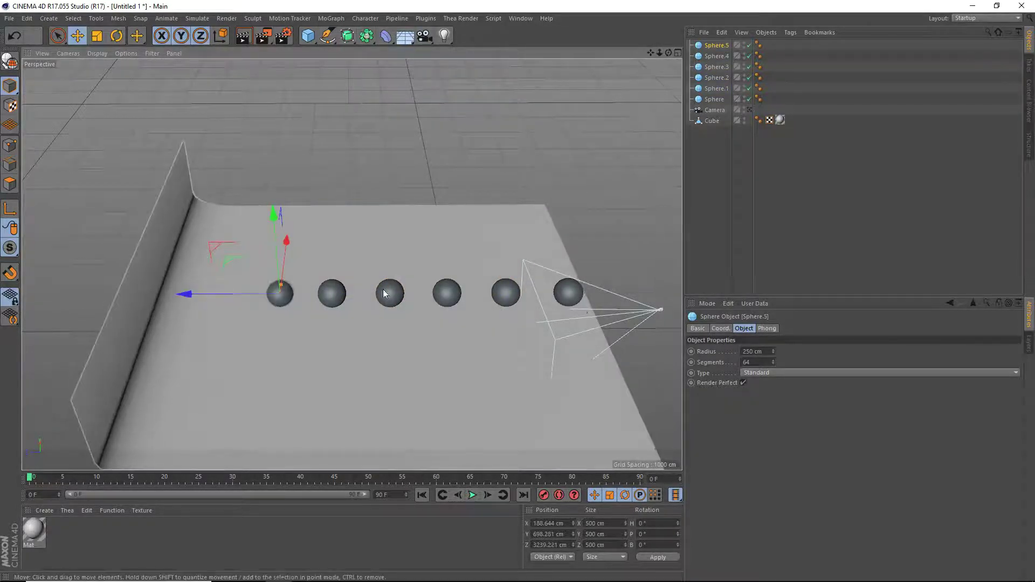
Step: Add a seventh sphere by duplicating the farthest one to about 4298 cm in Z, and check the row through the camera
drag(669, 51, 613, 99)
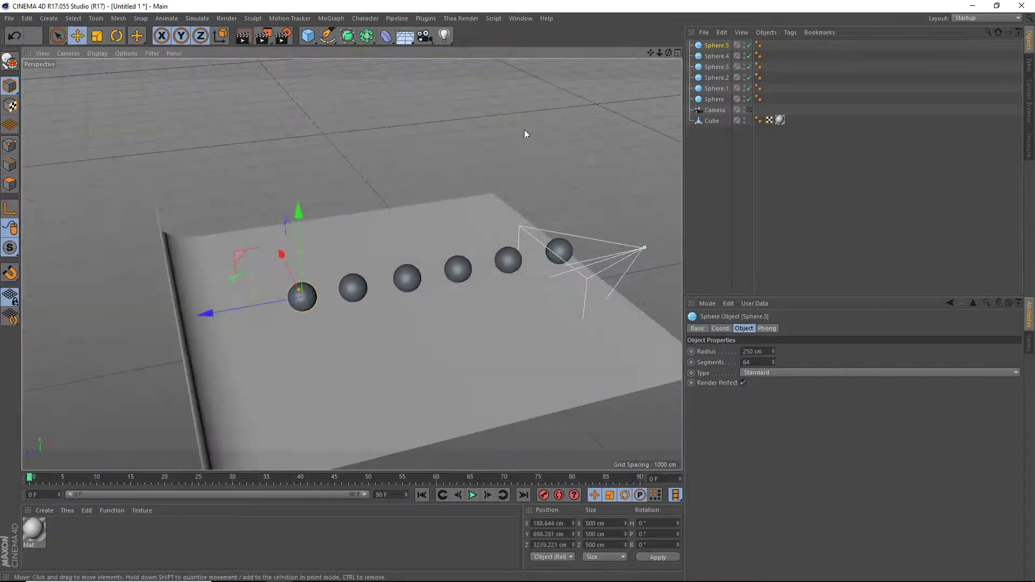
ctrl+drag(272, 300, 194, 306)
click(750, 121)
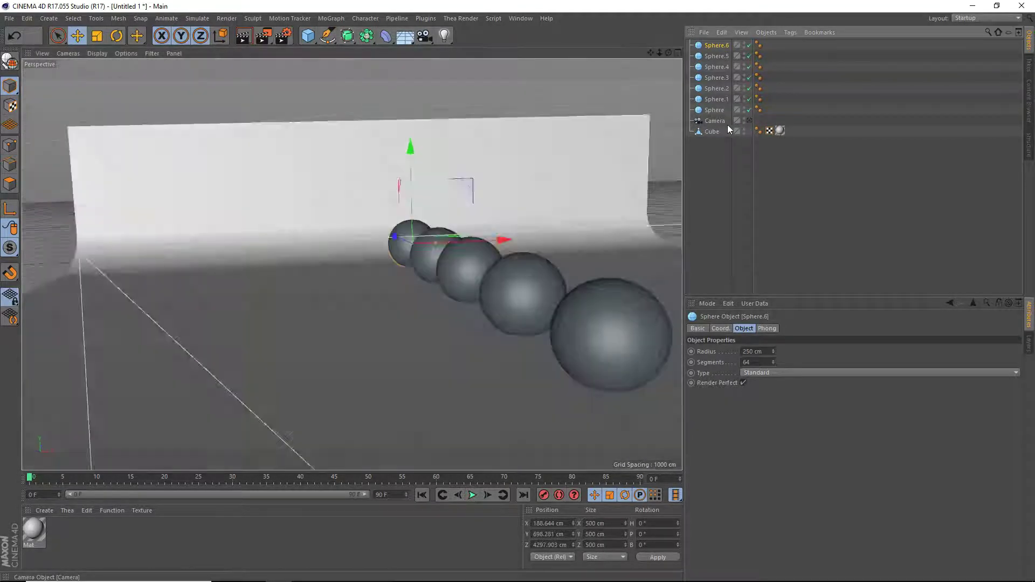
Step: Leave the camera view and scale the backdrop to about 13789 cm wide and 2209 cm high
click(98, 34)
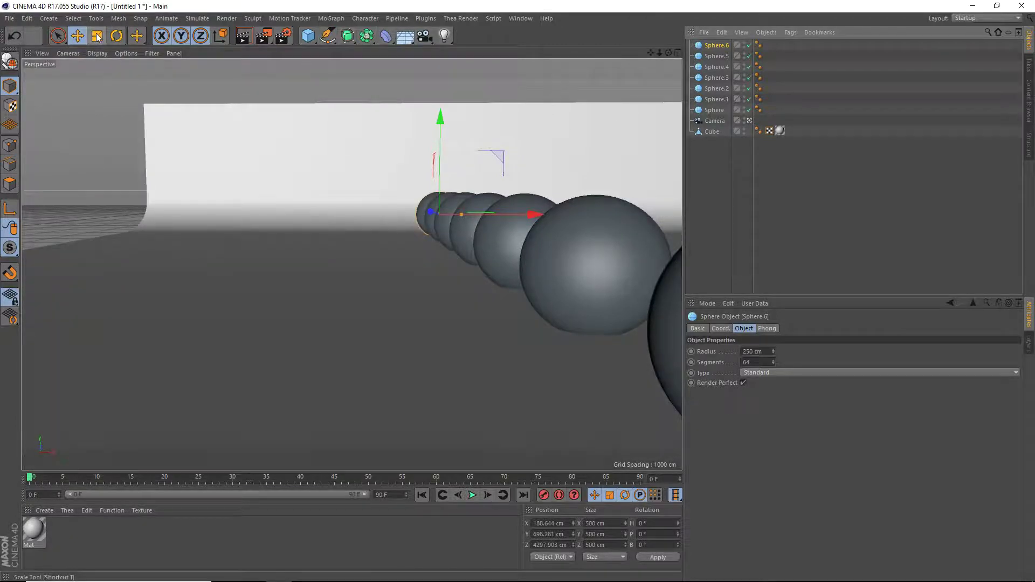
click(749, 121)
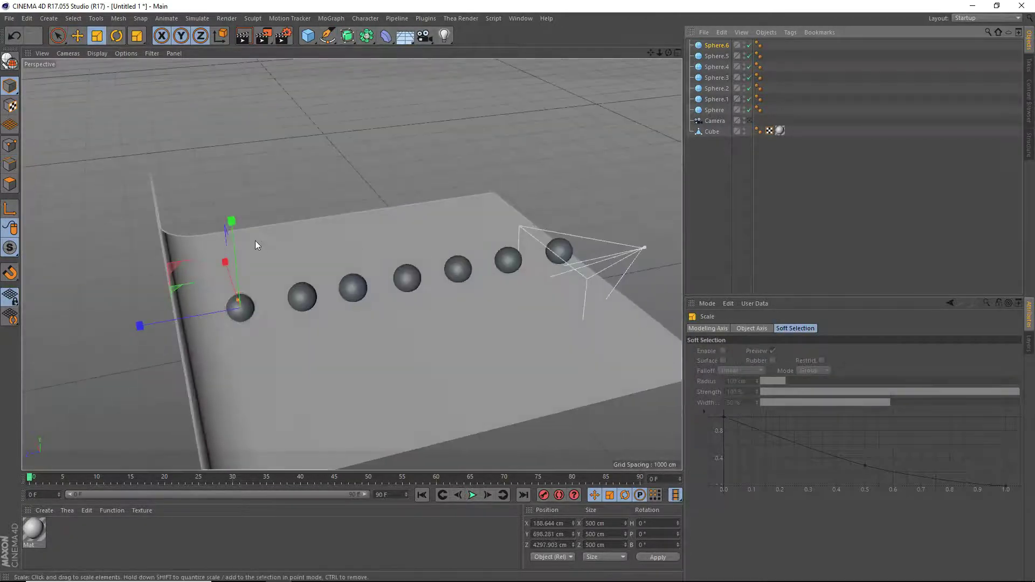
drag(232, 231, 240, 208)
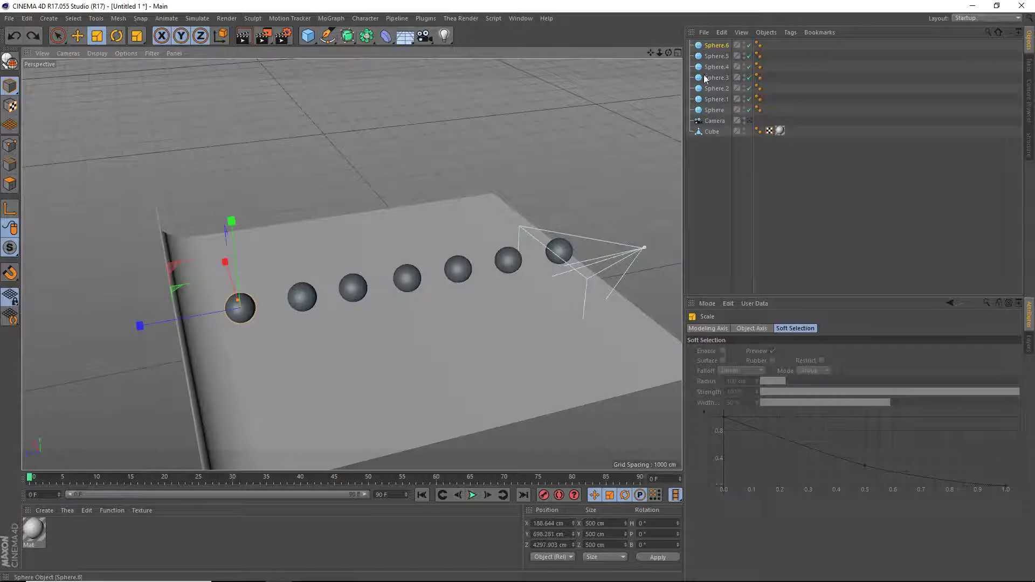
click(712, 132)
drag(424, 188, 423, 178)
drag(393, 213, 382, 200)
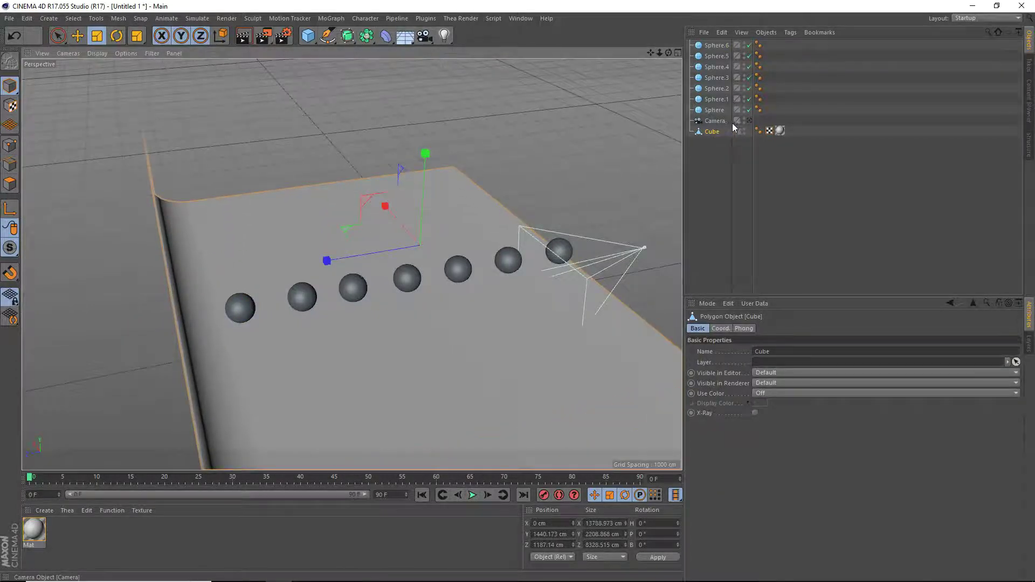
Step: Using the camera view as reference, raise the backdrop to about 1848 cm in Y and scale its height to about 2789 cm
click(749, 120)
key(e)
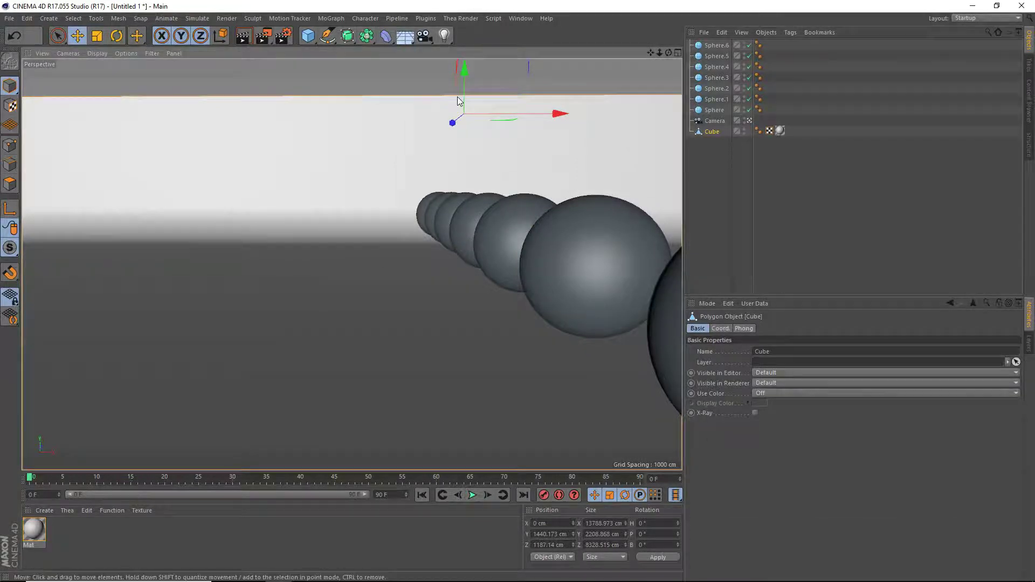
drag(465, 92, 467, 69)
drag(659, 49, 660, 51)
key(t)
drag(469, 64, 457, 39)
key(e)
click(750, 120)
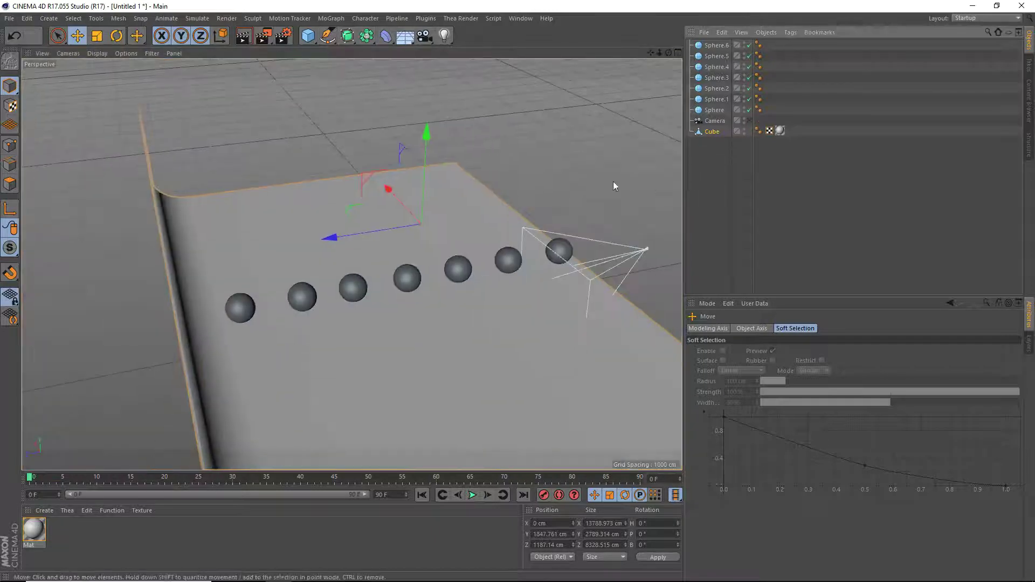
Step: Create a new material and apply it to all seven spheres
double_click(67, 542)
drag(33, 531, 99, 491)
drag(303, 297, 303, 298)
drag(33, 532, 407, 279)
drag(271, 425, 460, 269)
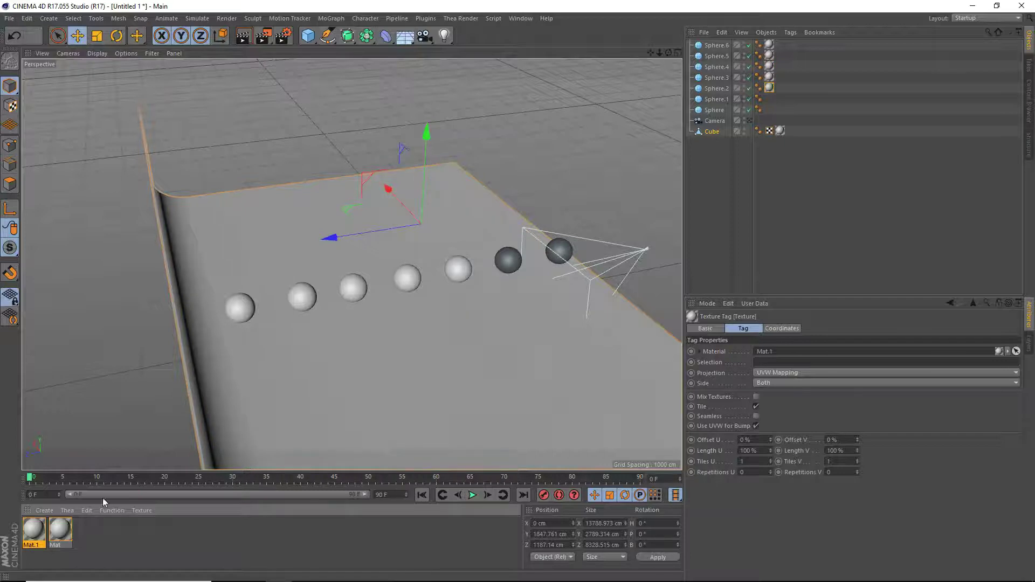
drag(40, 534, 509, 261)
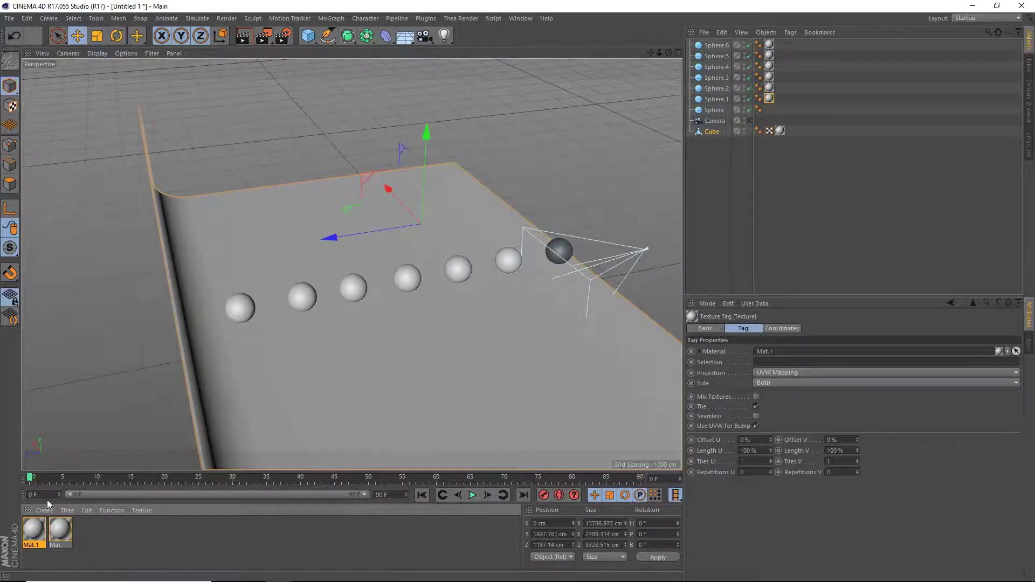
drag(54, 515, 557, 248)
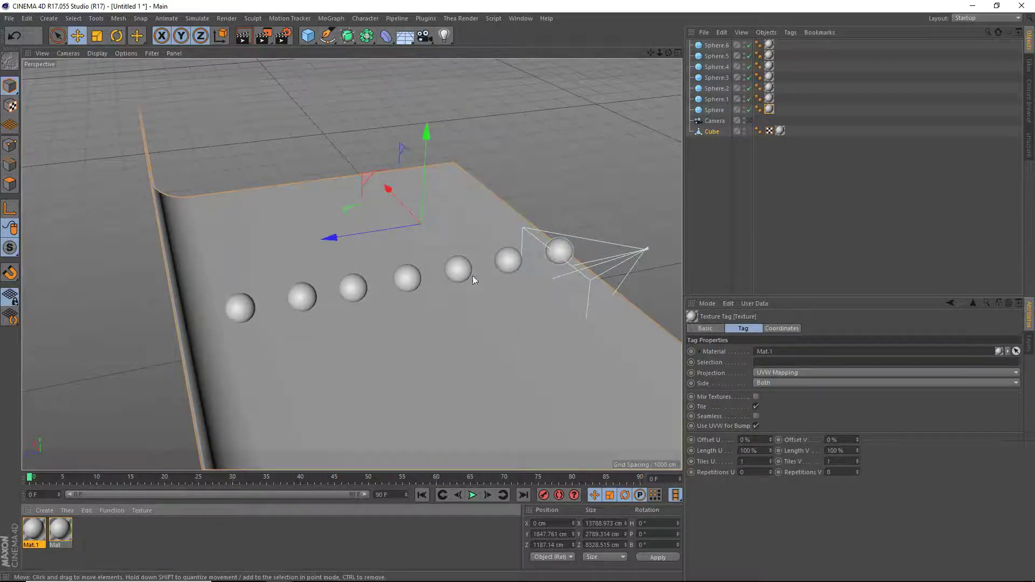
Step: Make the spheres' material blue with hue 205°, saturation 81% and value 85%
double_click(33, 529)
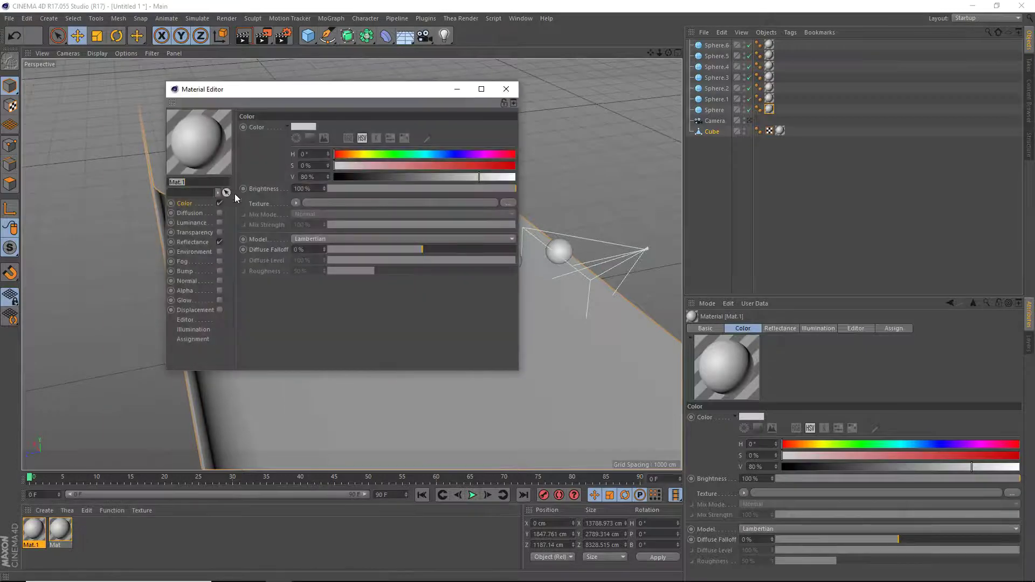
mouse_move(439, 155)
mouse_down()
mouse_move(460, 155)
mouse_move(480, 172)
mouse_move(438, 154)
mouse_up()
click(488, 178)
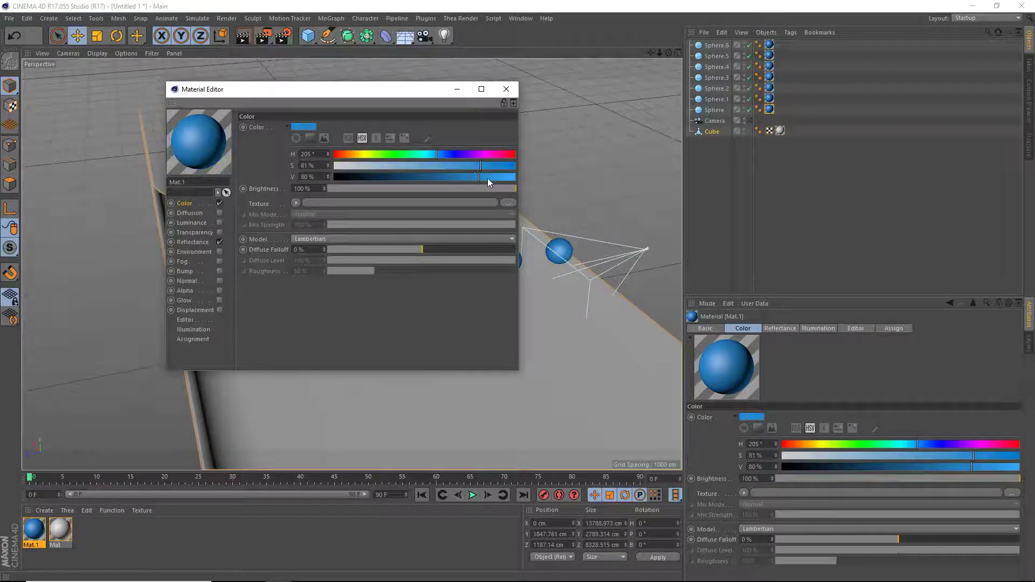
Step: Add a GGX reflection layer to the blue material with 25% reflection strength, 0% specular strength and Additive attenuation
click(193, 241)
click(253, 149)
click(303, 158)
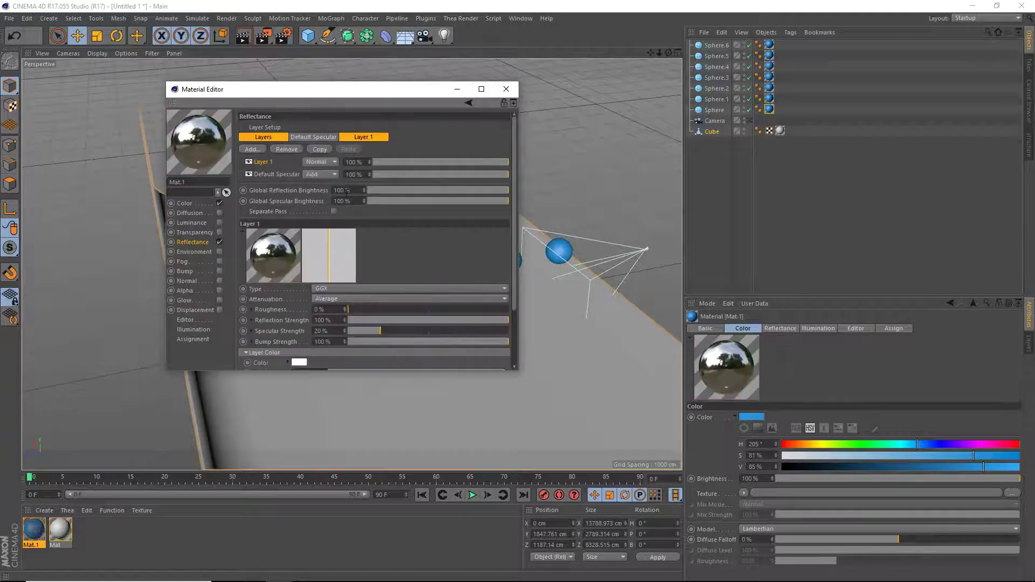
drag(379, 323, 341, 329)
click(330, 302)
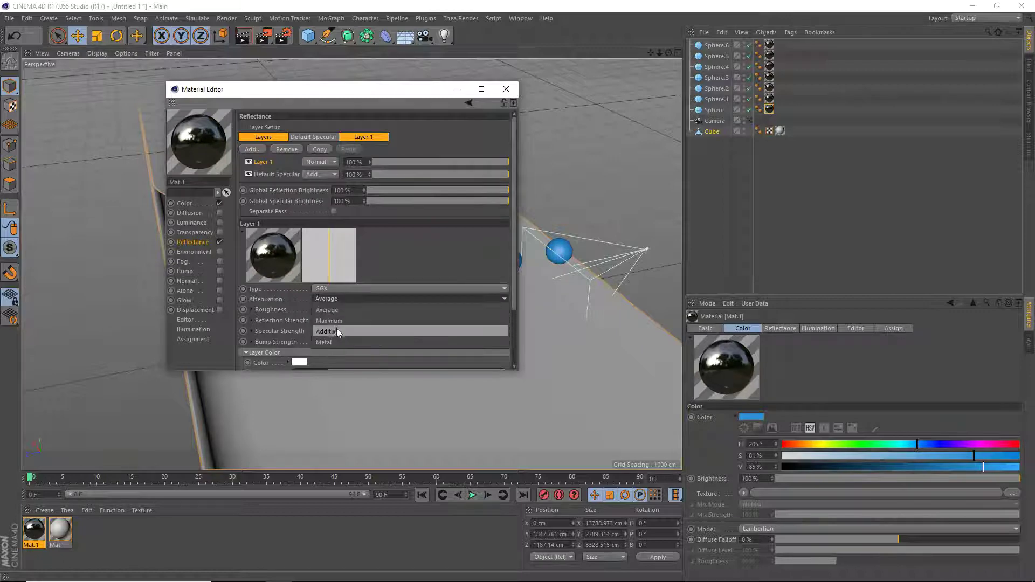
click(337, 328)
scroll(333, 284, down, 3)
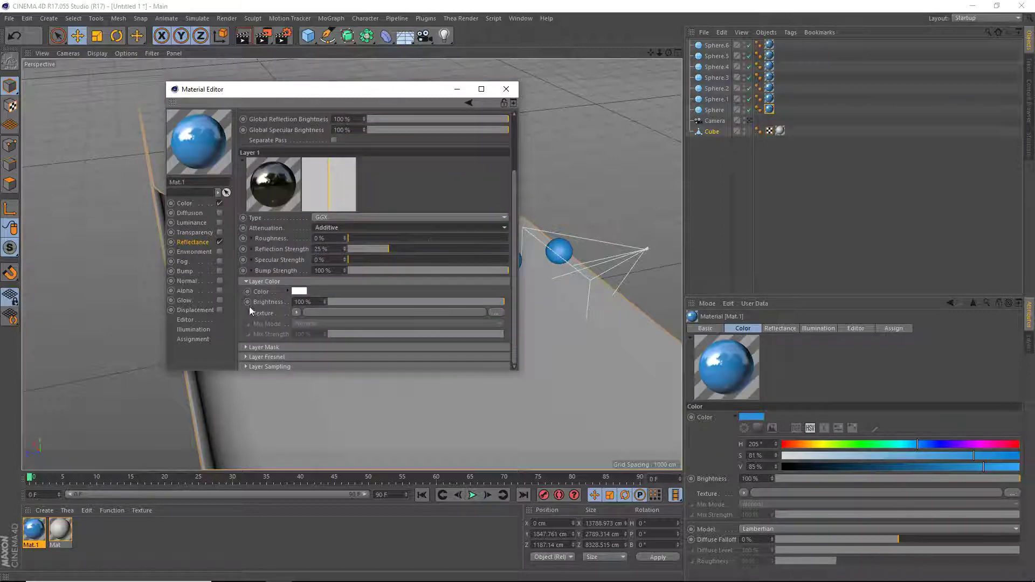
click(198, 330)
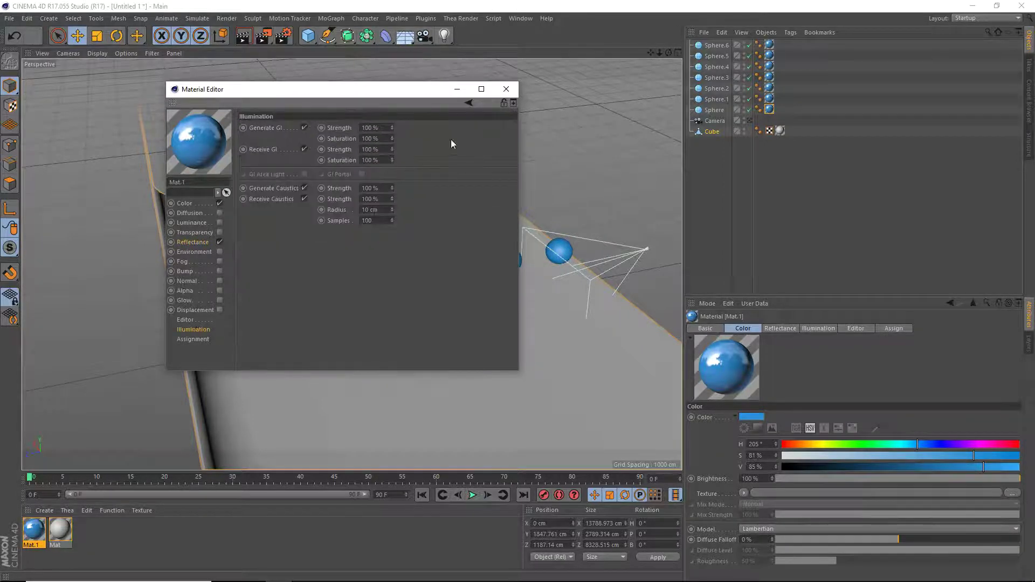
click(505, 91)
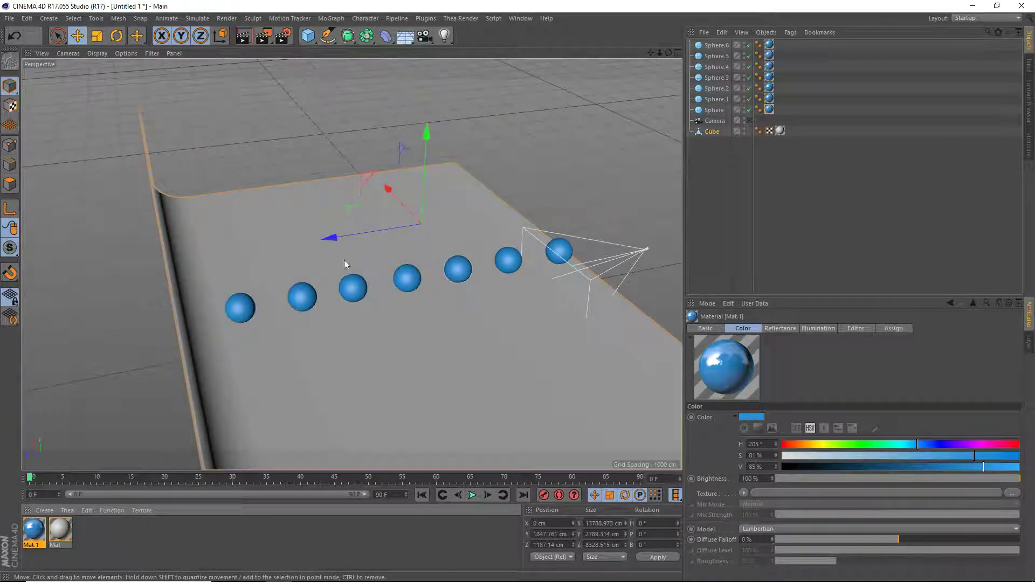
Step: Add a plane of about 10498 × 8171 cm above the spheres, at about 2963 cm in Y and 987 cm in Z
click(311, 37)
click(405, 71)
scroll(422, 240, down, 4)
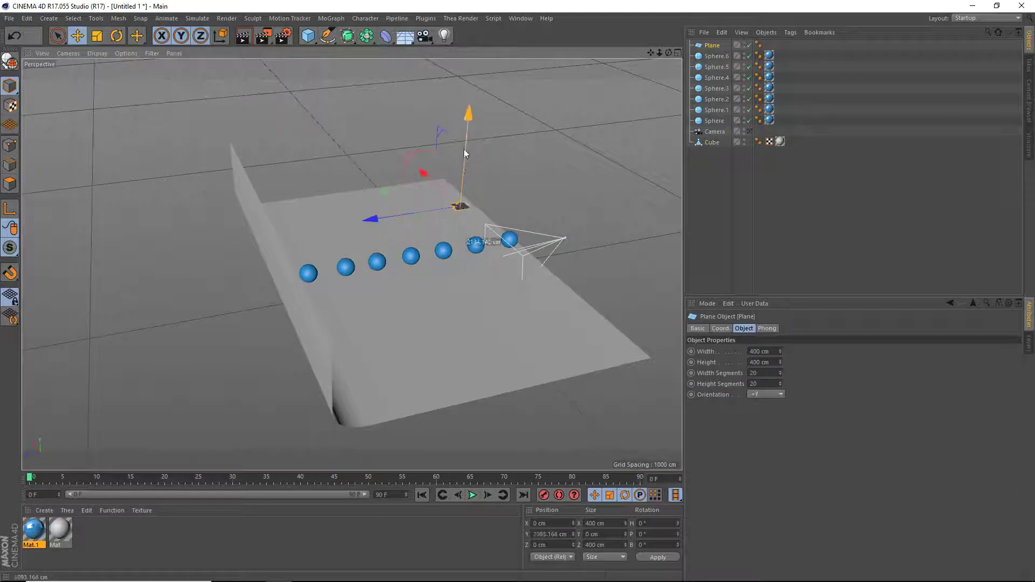
drag(462, 204, 405, 152)
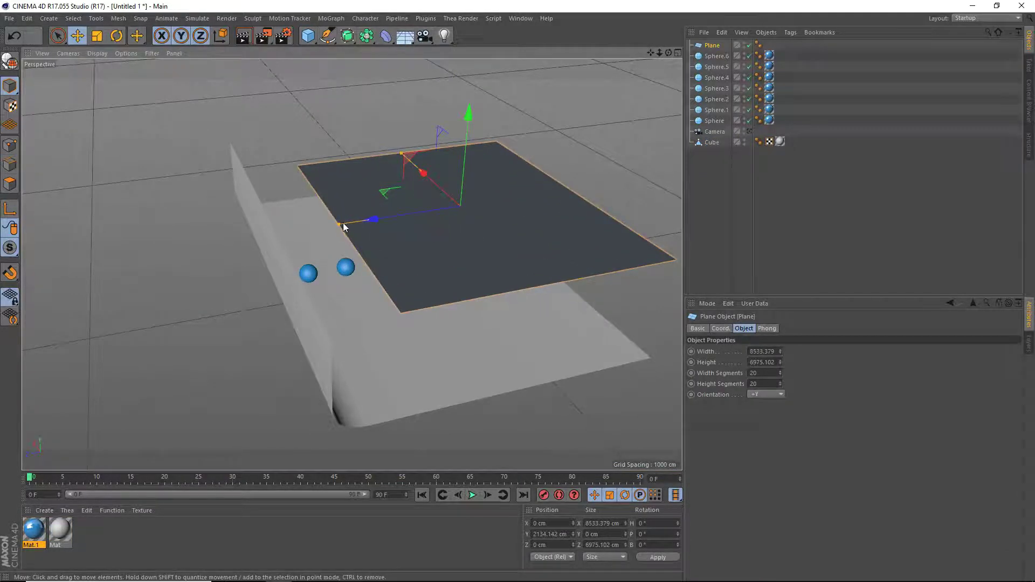
drag(339, 224, 316, 228)
drag(459, 183, 462, 146)
drag(427, 190, 387, 186)
drag(372, 131, 363, 122)
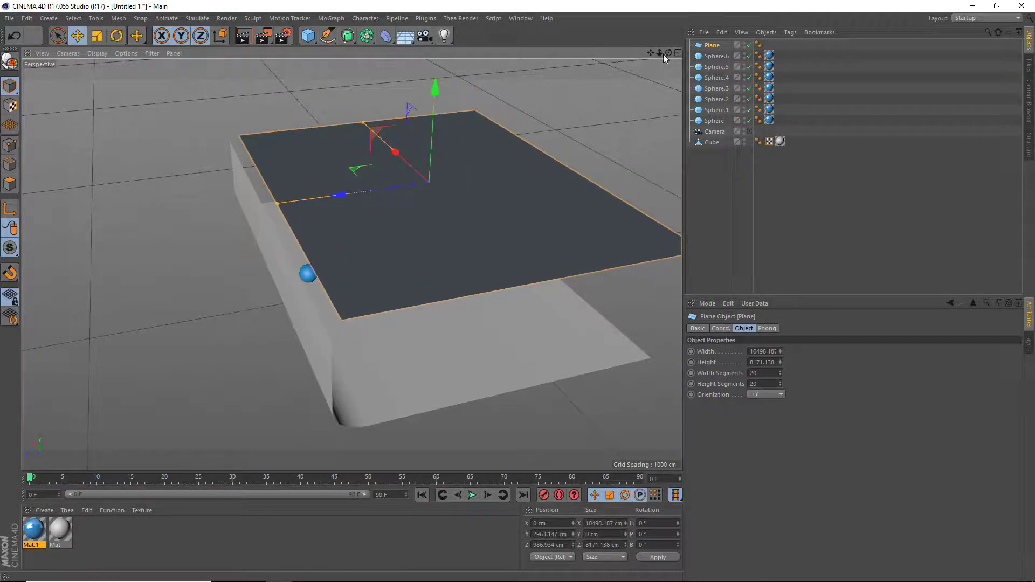
Step: Raise the plane to about 3235 cm in Y and extend its height to about 8345 cm
drag(668, 53, 728, 70)
alt+drag(352, 264, 348, 193)
drag(189, 252, 184, 257)
drag(668, 52, 560, 16)
alt+drag(352, 264, 491, 124)
Step: Create a new material for the overhead plane with only Luminance enabled, turning off Color and Reflectance
double_click(98, 532)
drag(34, 530, 334, 258)
double_click(33, 532)
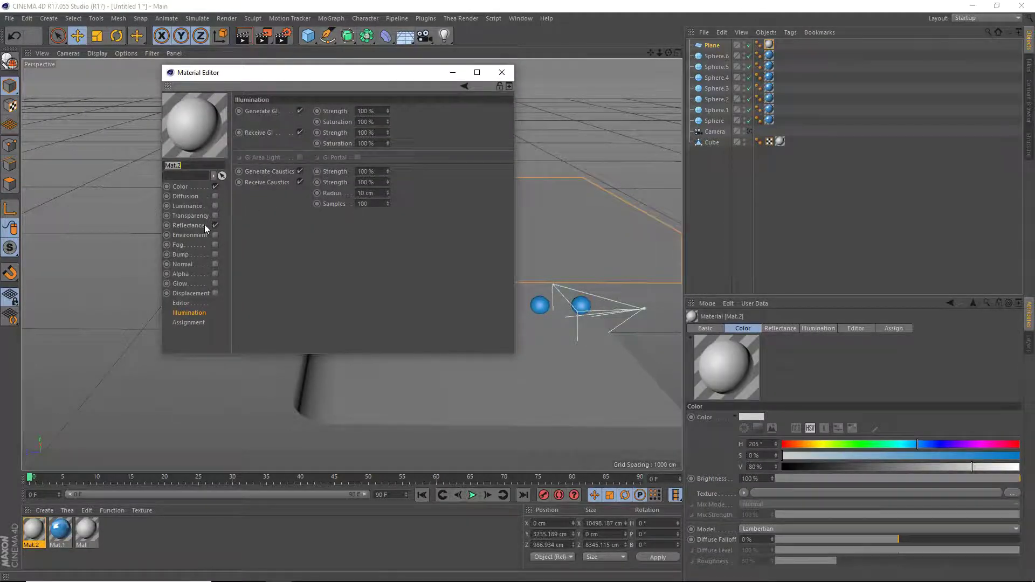
click(215, 225)
click(215, 187)
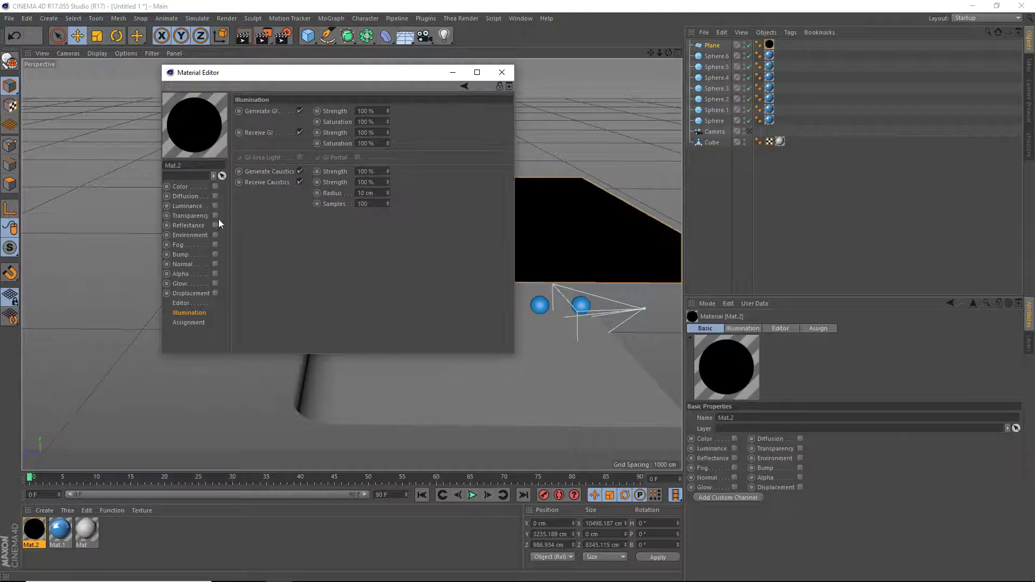
click(215, 206)
Step: Enable GI Area Light for the plane's luminous material and set its Generate GI strength to 150%
click(190, 313)
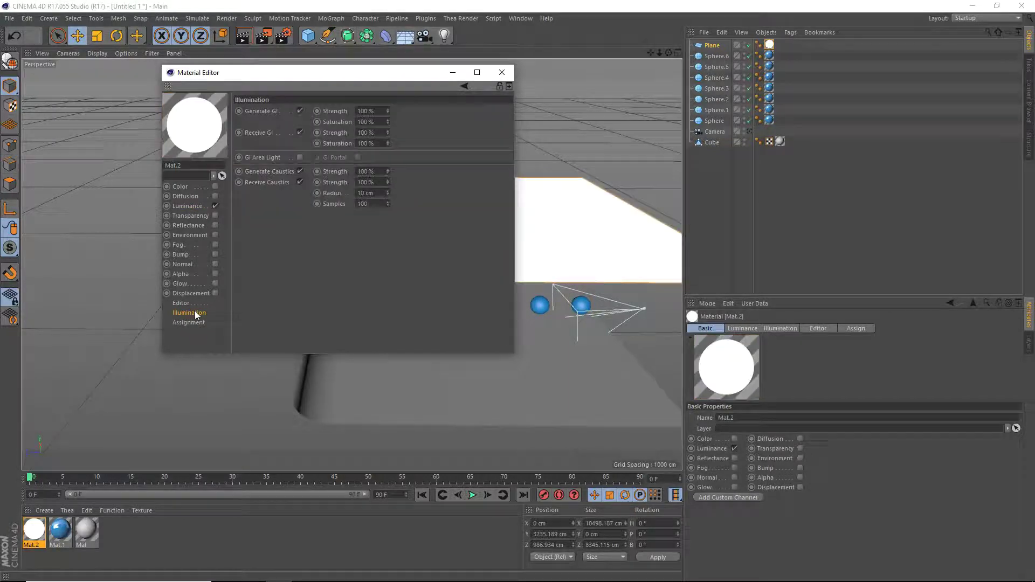
click(300, 157)
click(378, 110)
text(150)
key(Return)
click(502, 72)
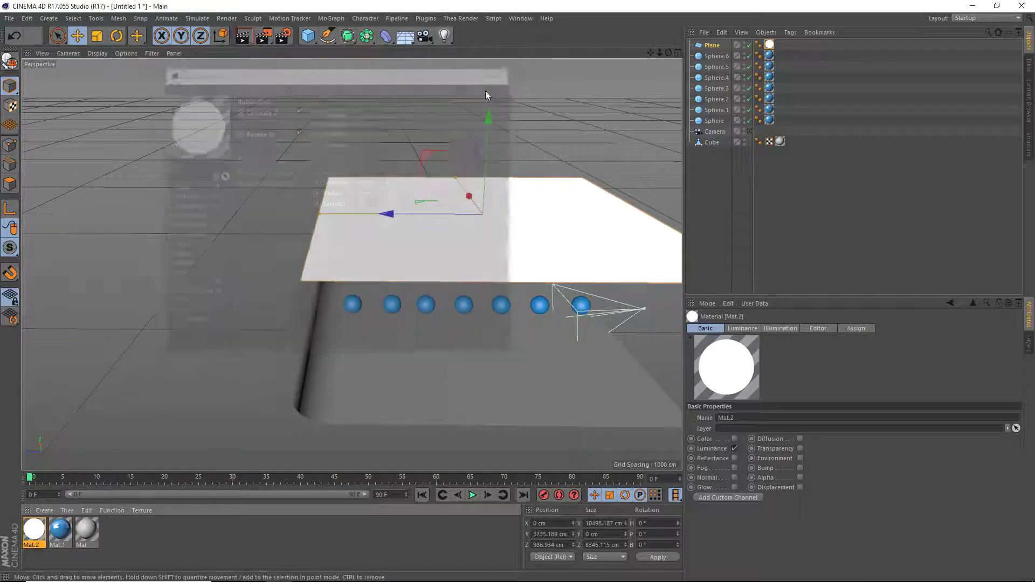
Step: Switch the renderer to Physical with Depth Of Field enabled and High sampling quality
click(287, 37)
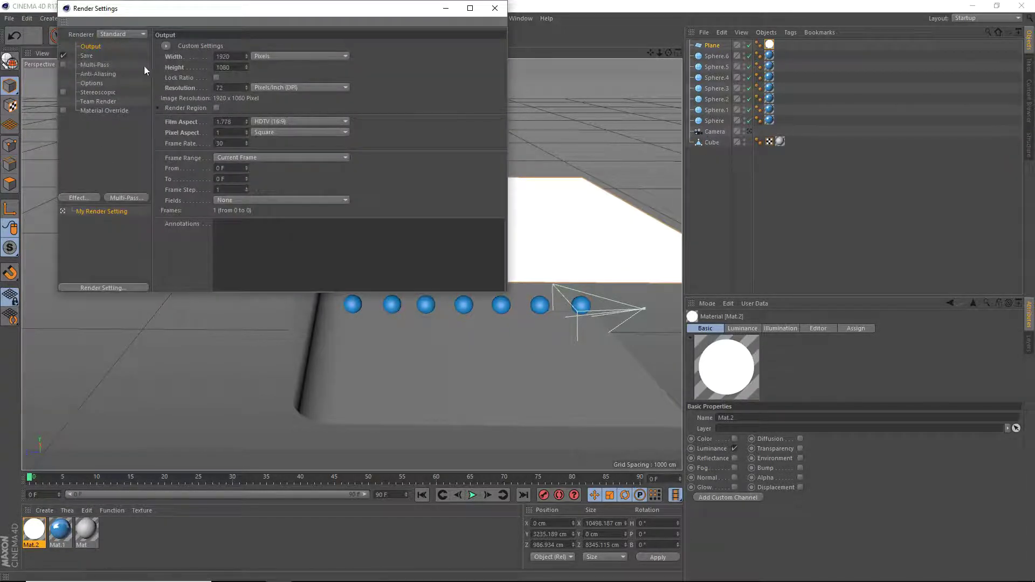
click(121, 34)
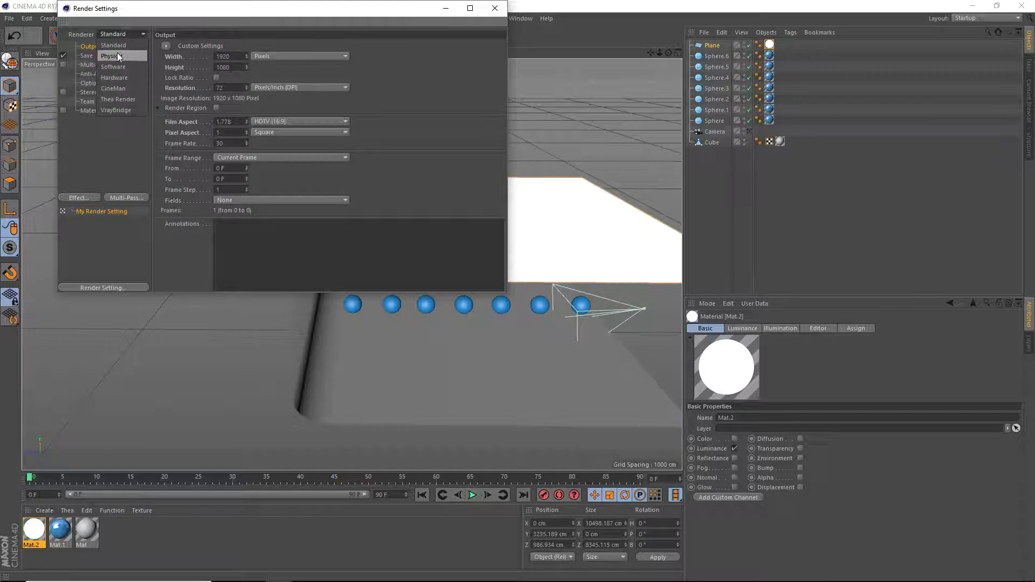
click(118, 54)
click(96, 120)
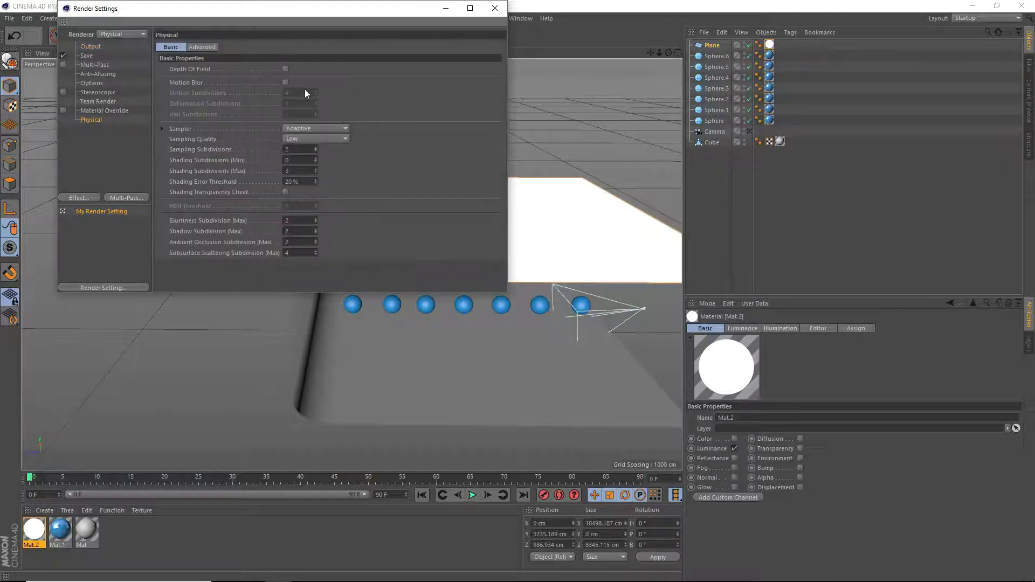
click(302, 141)
click(306, 165)
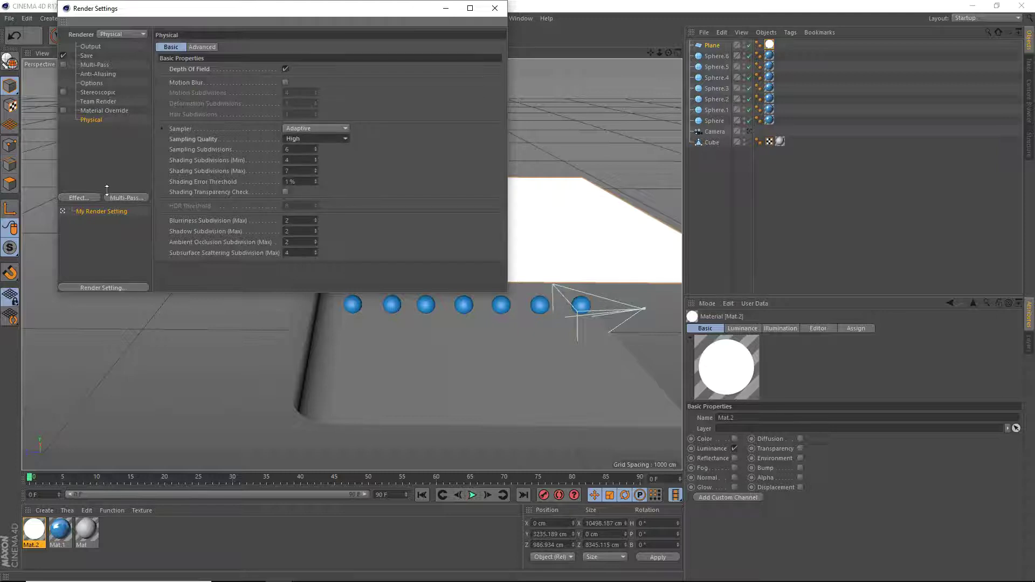
Step: Add the Global Illumination and Ambient Occlusion effects to the render settings
click(87, 198)
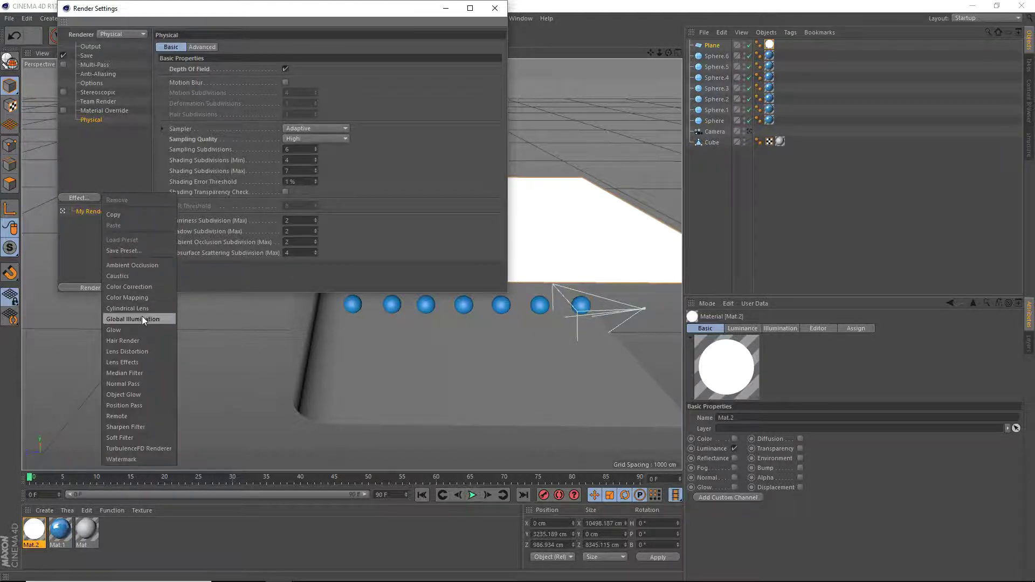
click(142, 320)
click(86, 197)
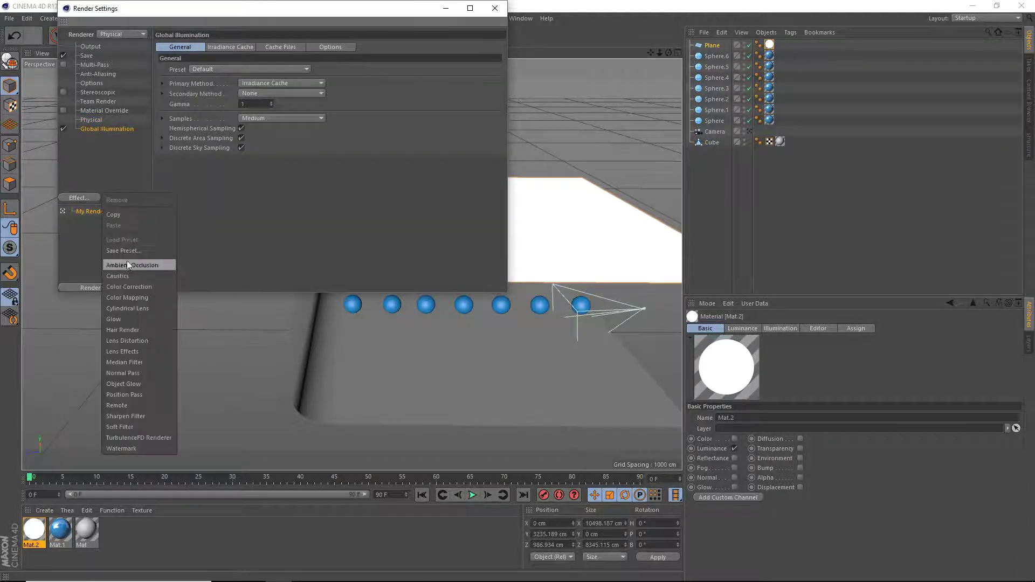
click(127, 251)
Step: Set Global Illumination's secondary method to Light Mapping with a maximum depth of 32
click(101, 131)
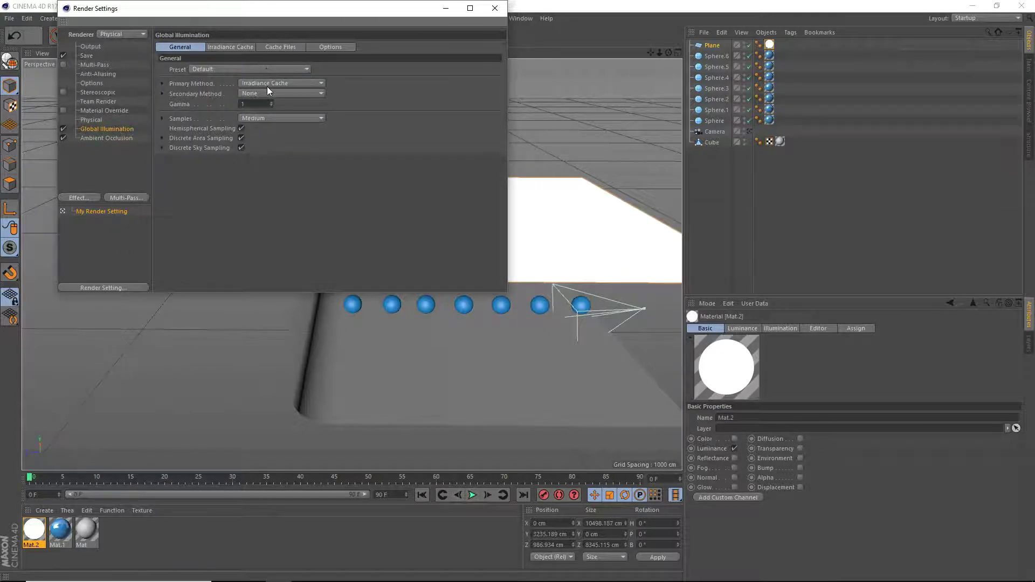
click(280, 93)
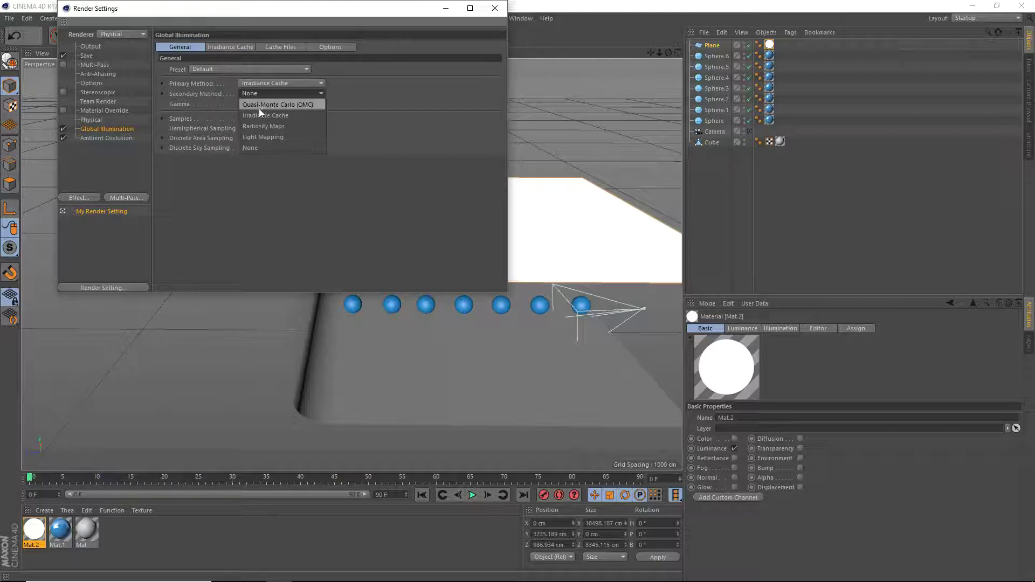
click(270, 137)
text(32)
key(Return)
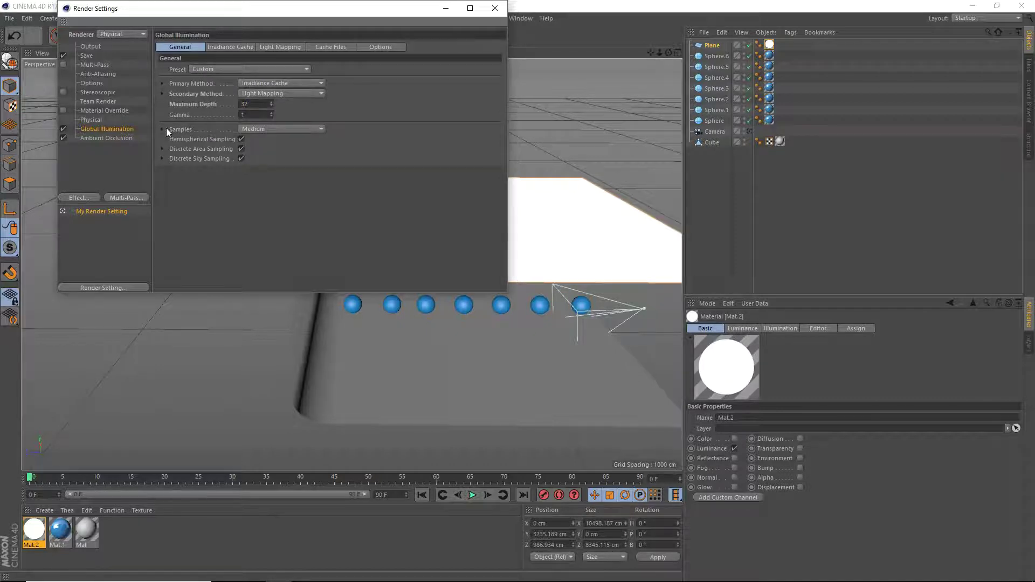
Step: Set the Global Illumination samples to Custom Sample Count with a sample count of 512
click(271, 129)
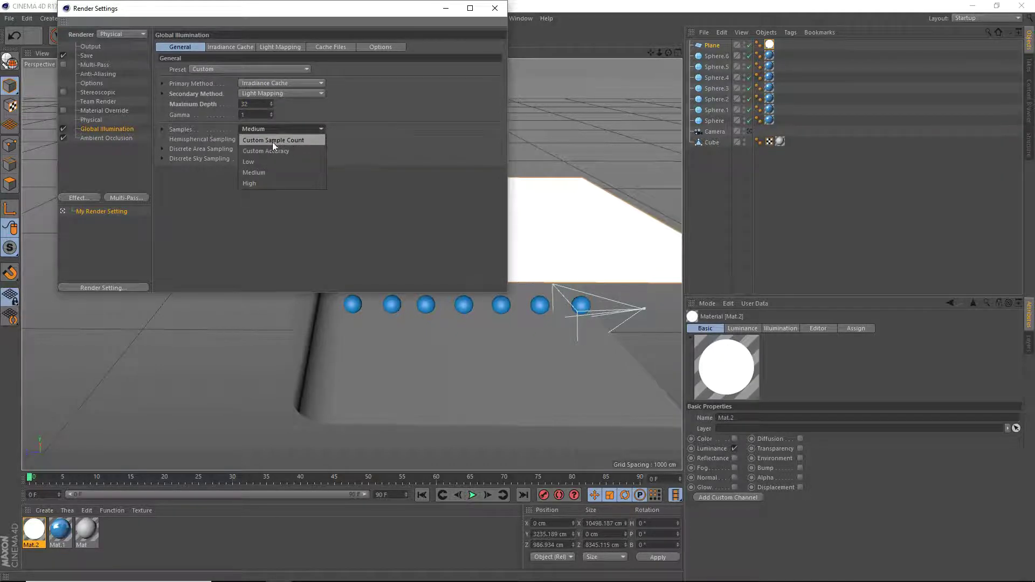
click(273, 141)
click(161, 129)
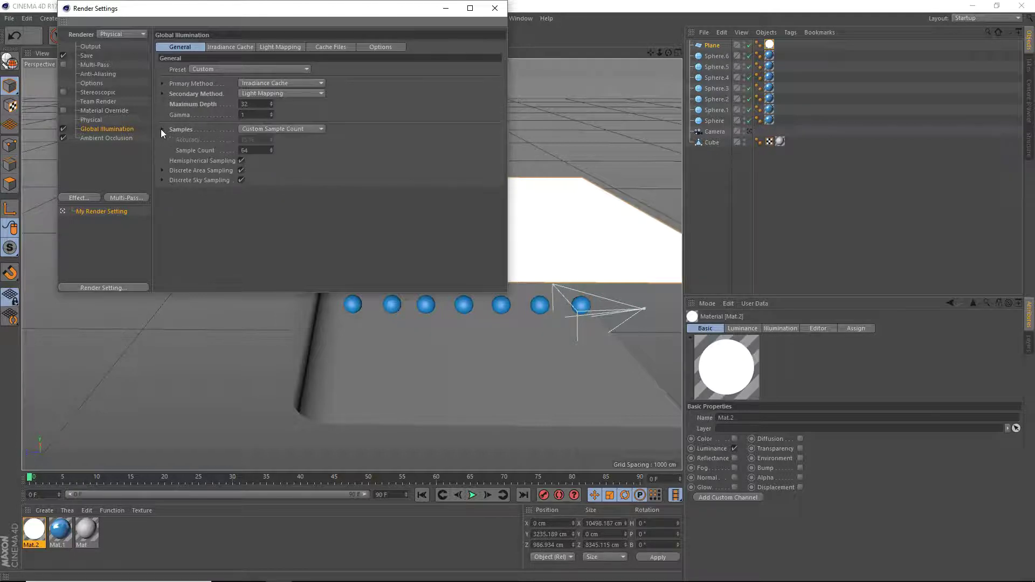
drag(270, 150, 1, 113)
text(512)
key(Return)
Step: Set the Light Mapping path count to 10000 and enable Reflective Caustics for Global Illumination
click(235, 49)
click(267, 49)
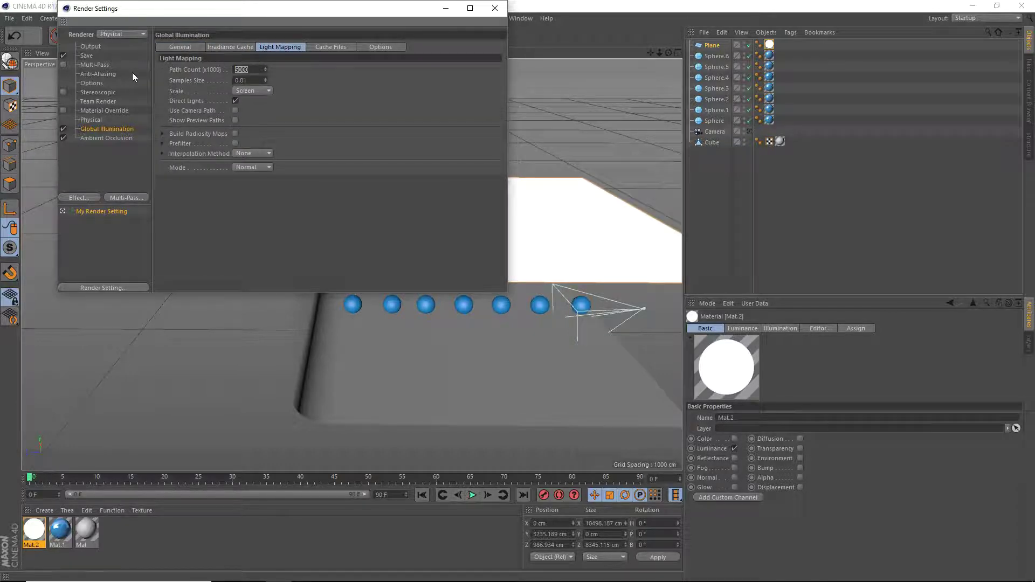
text(10000)
click(335, 48)
click(281, 51)
click(383, 49)
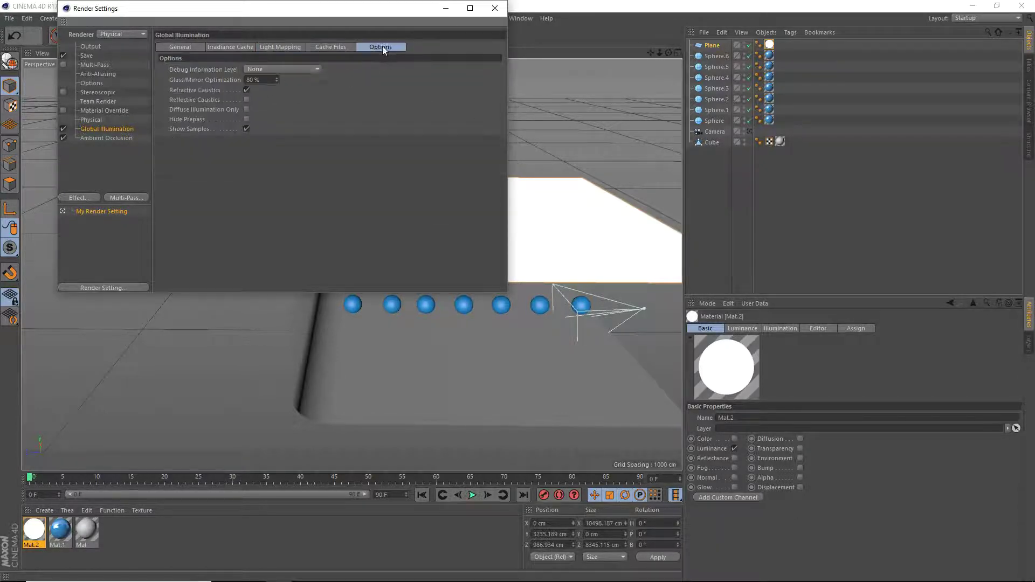
click(247, 97)
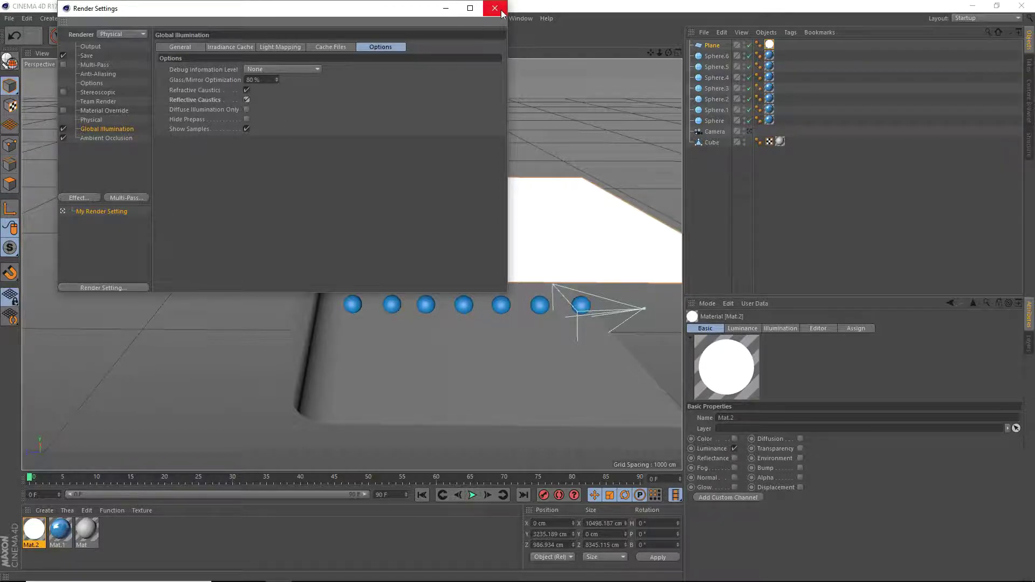
Step: Examine the Physical renderer's raytracing engine choices and basic sampling settings, and close the render settings
click(91, 119)
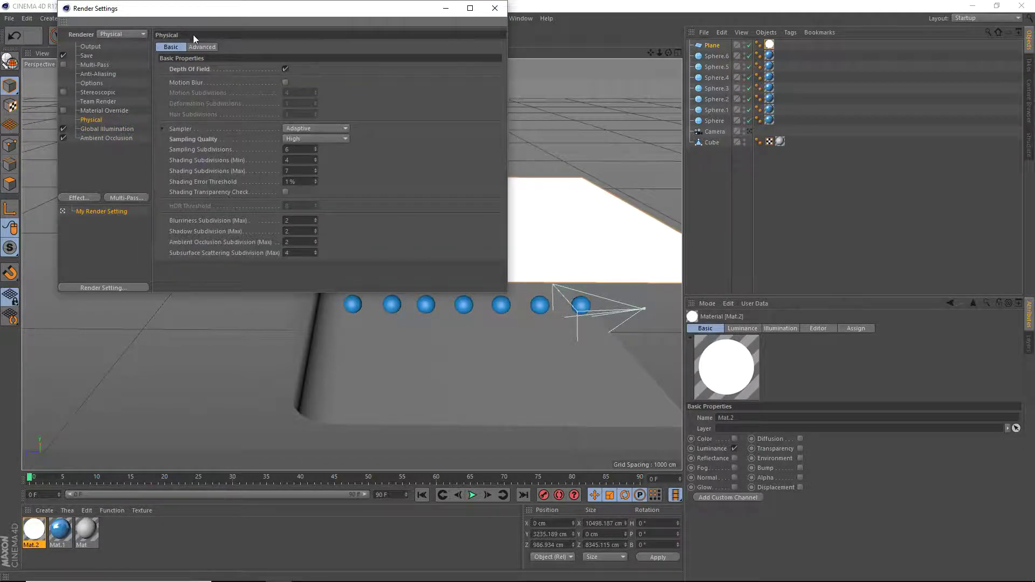
click(202, 47)
click(263, 70)
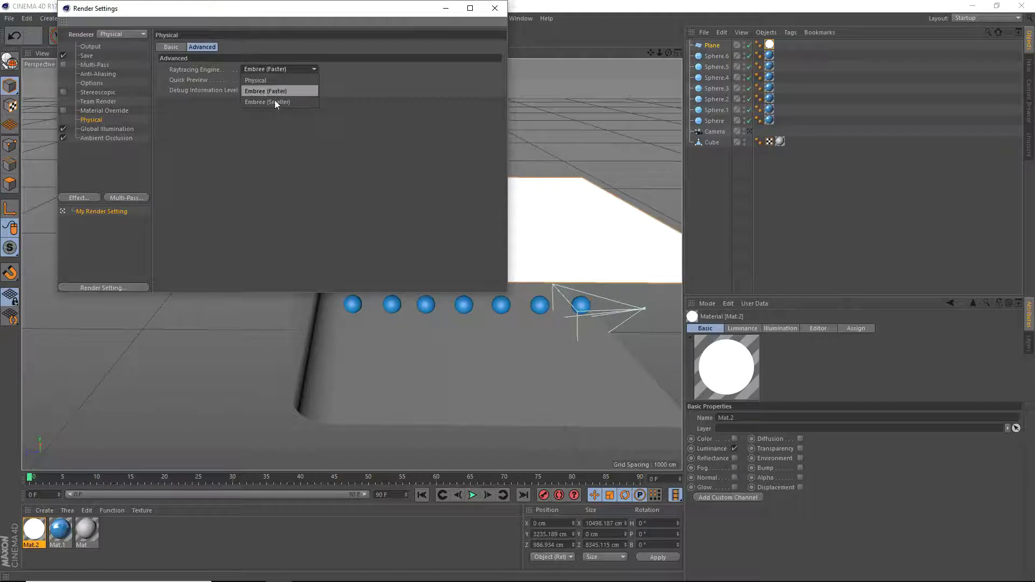
click(279, 70)
click(277, 68)
click(315, 74)
click(182, 46)
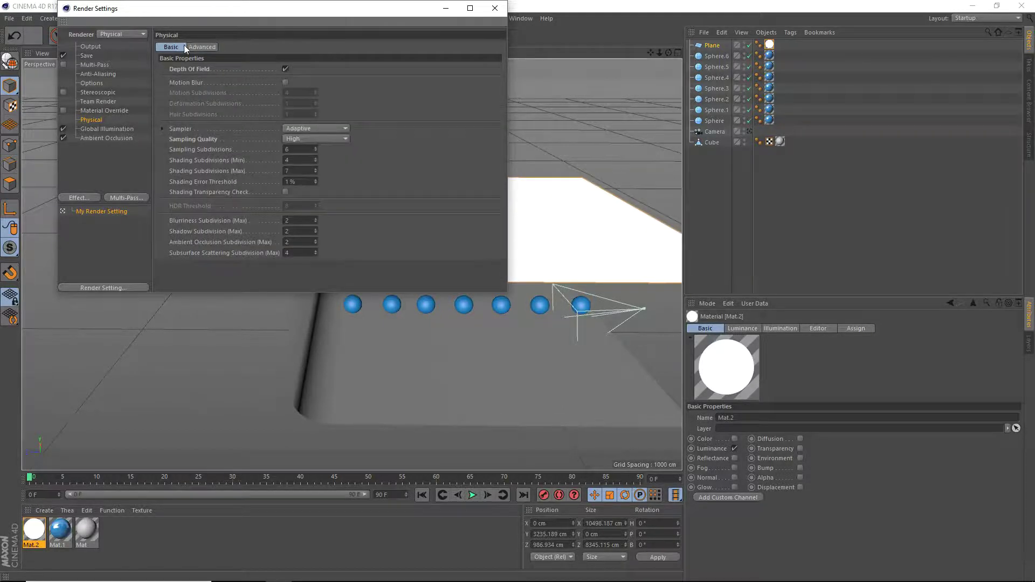
click(495, 9)
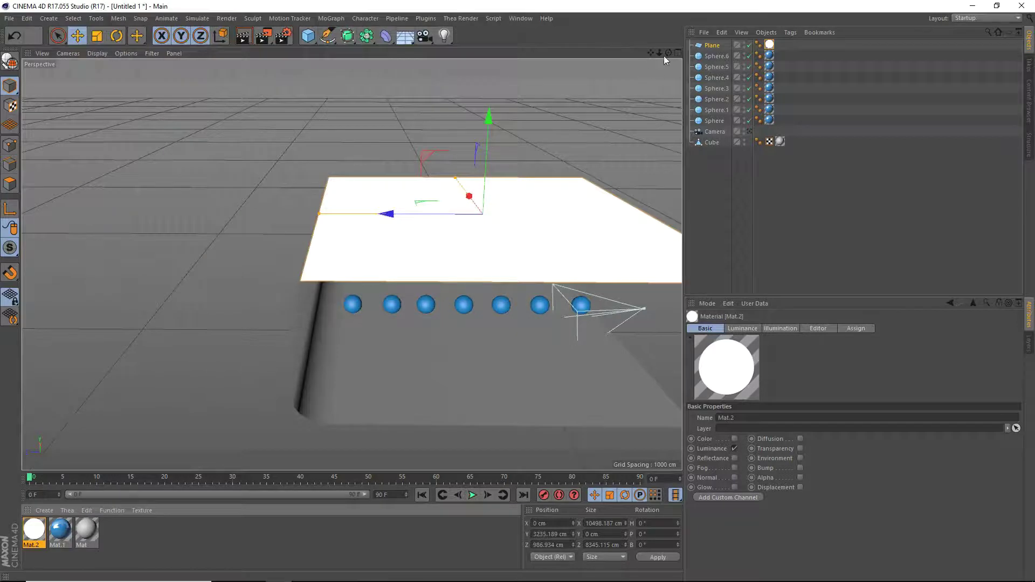
Step: Look through the scene camera and set its physical F-Stop to 0.3
drag(651, 52, 579, 2)
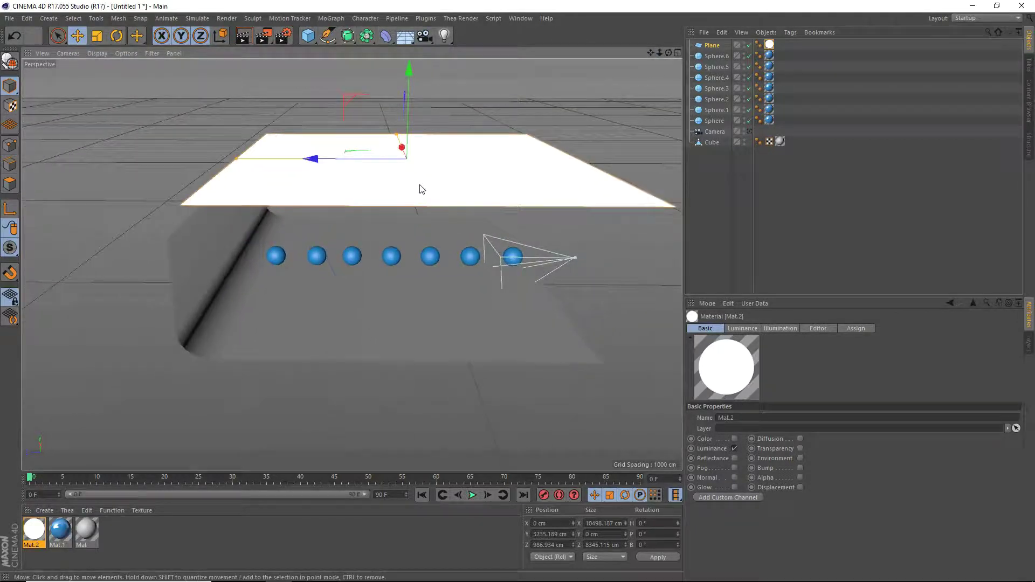
scroll(467, 233, up, 1)
scroll(451, 236, up, 3)
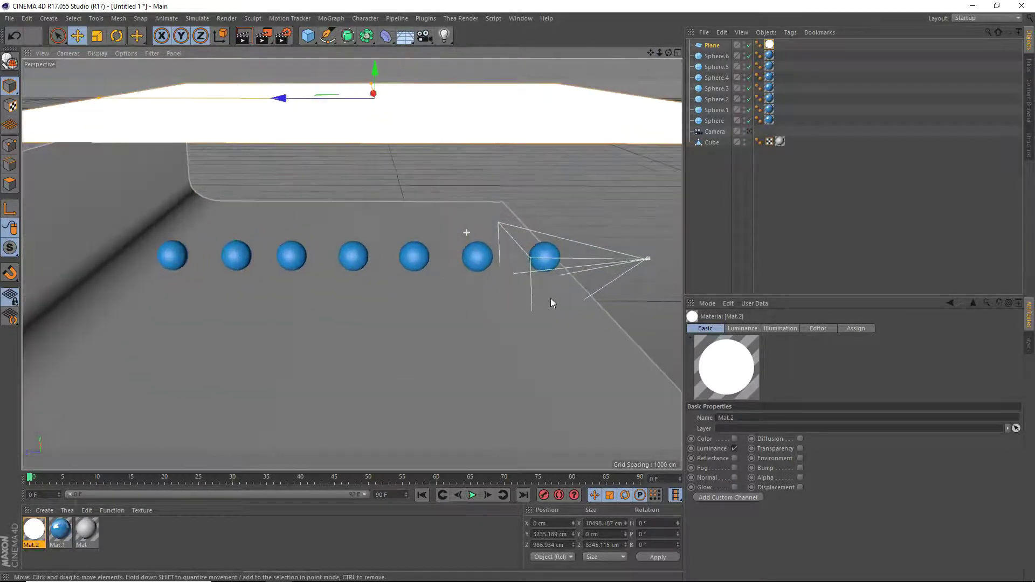
click(749, 132)
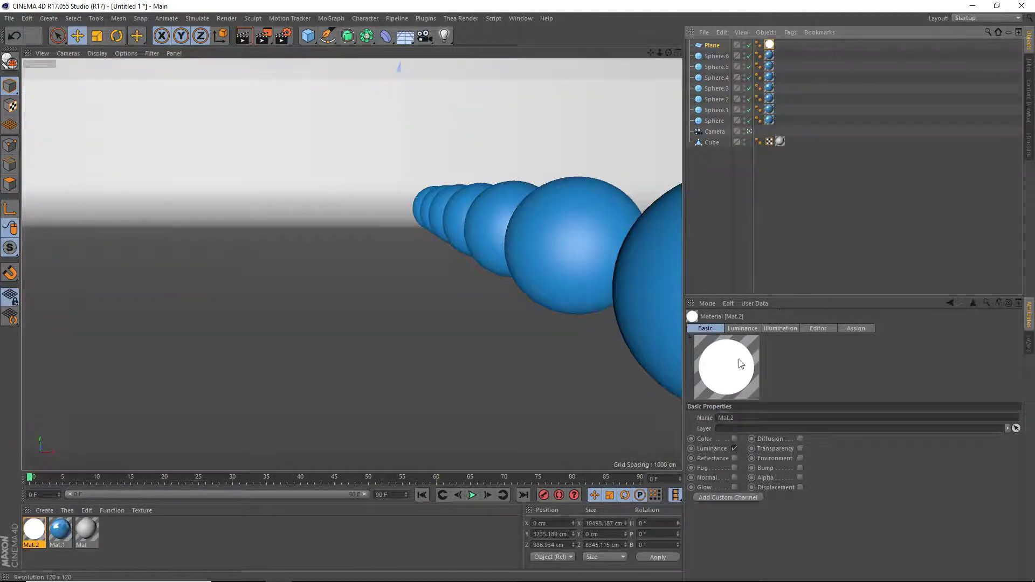
click(714, 133)
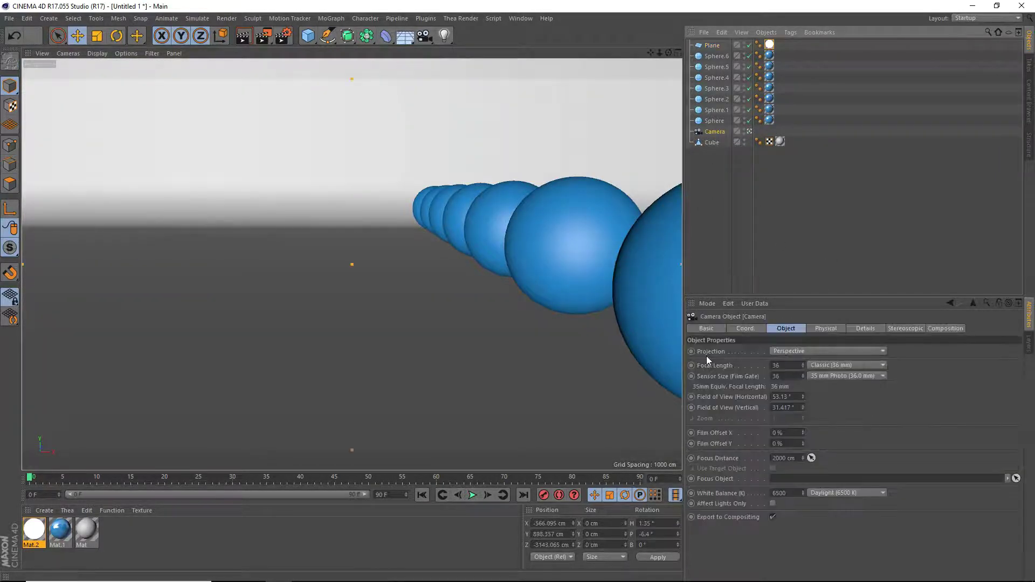
click(826, 329)
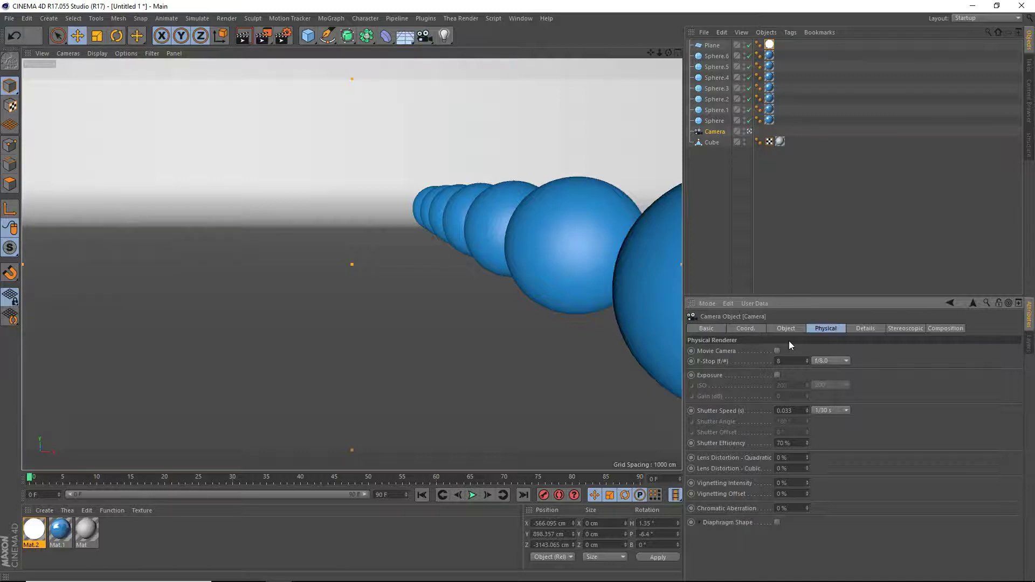
click(789, 361)
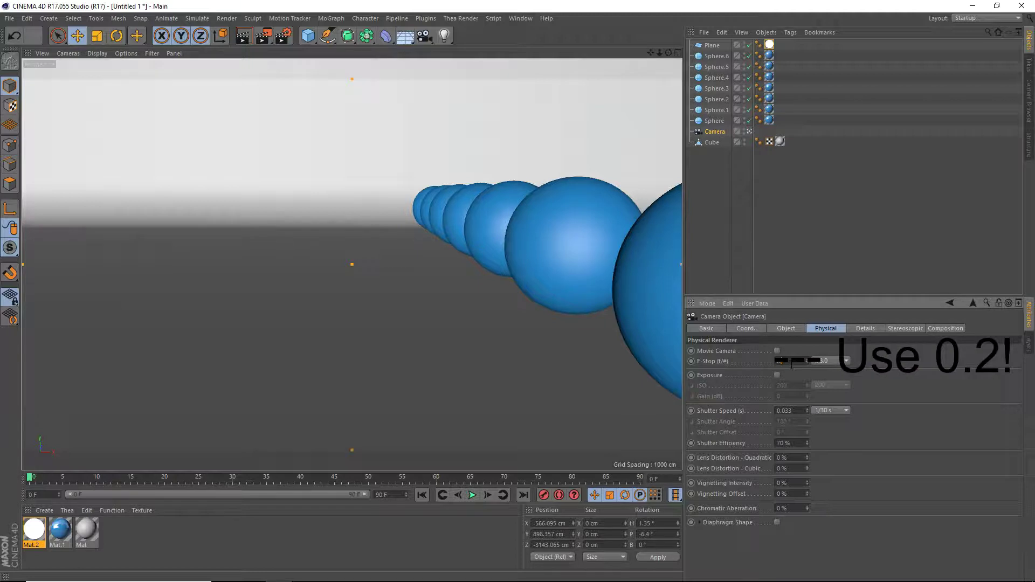
text(2)
key(Return)
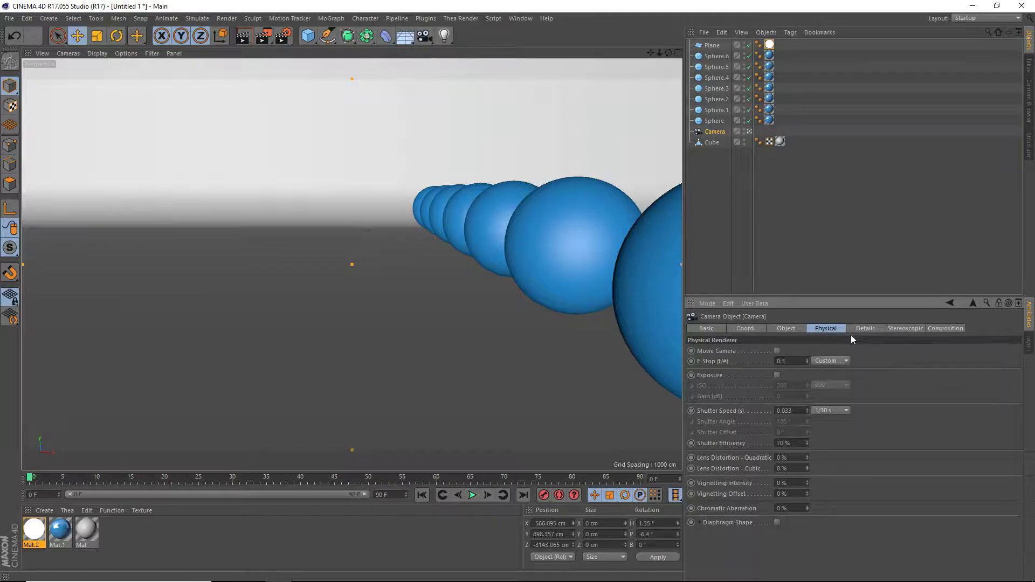
Step: Set the second sphere from the camera, Sphere.1, as the camera's focus object
click(788, 328)
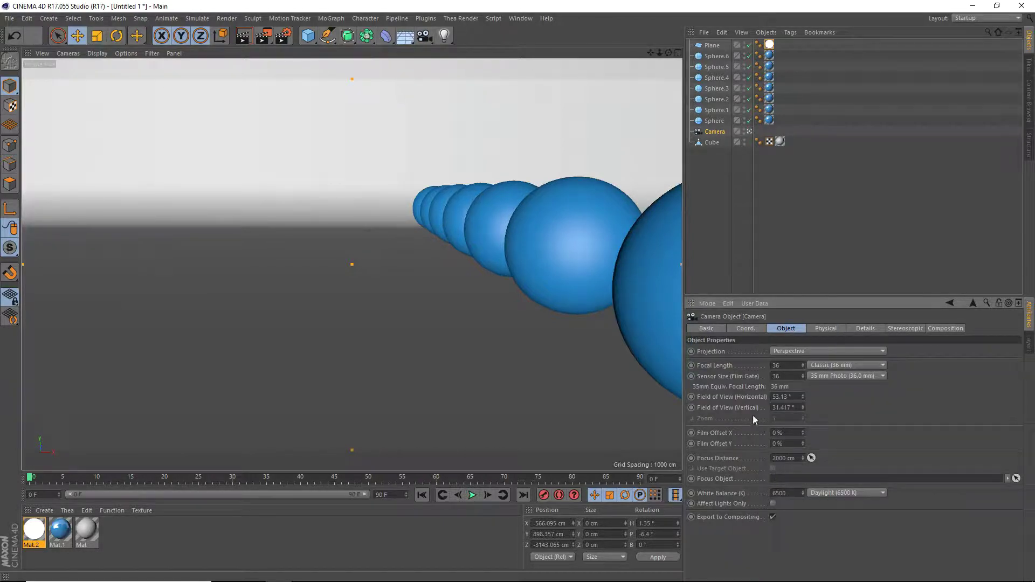
click(543, 239)
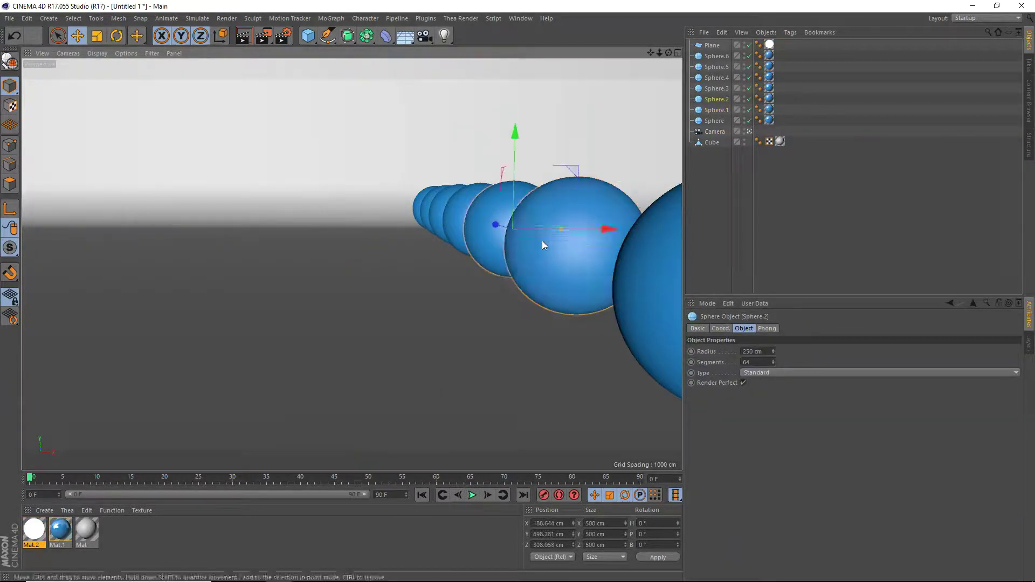
click(499, 218)
click(462, 209)
click(496, 241)
click(513, 251)
click(497, 245)
click(539, 265)
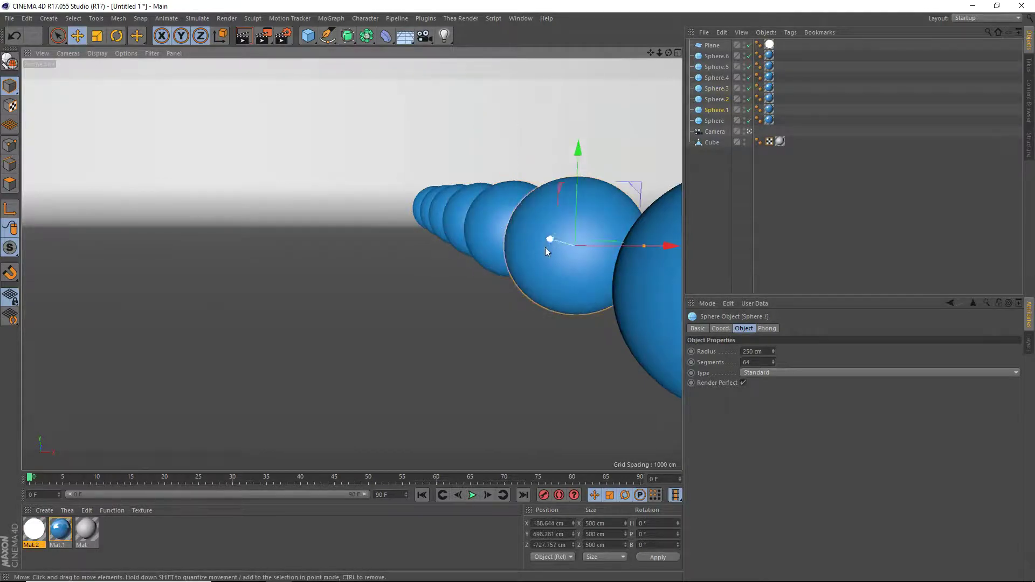
click(499, 235)
click(555, 263)
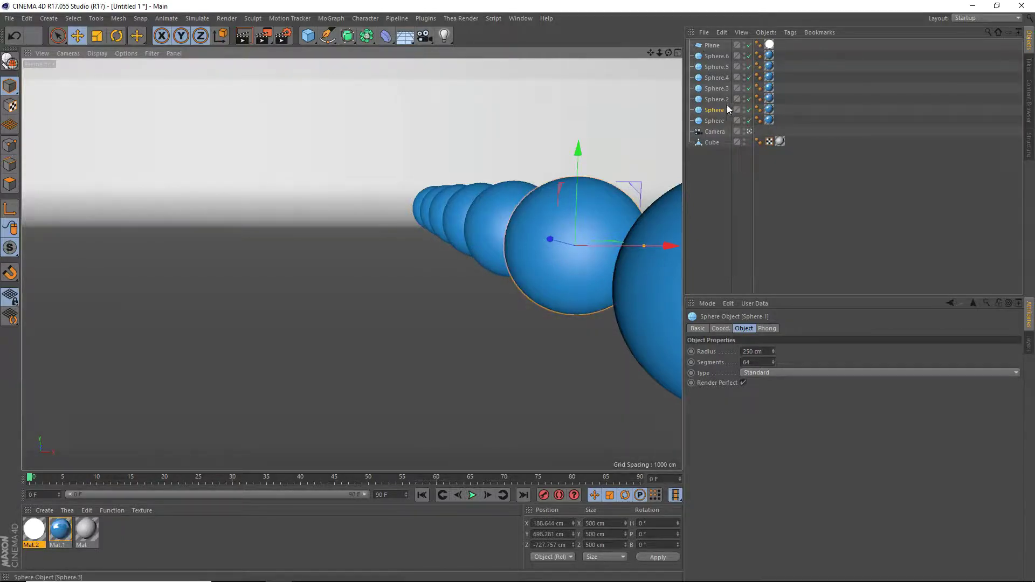
click(720, 132)
drag(723, 114, 811, 486)
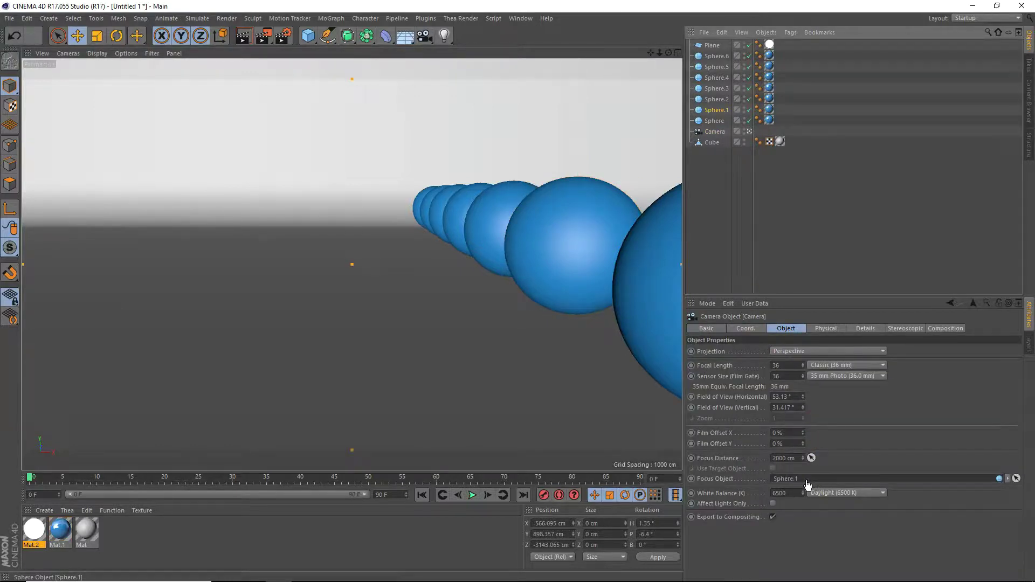
drag(810, 482, 820, 480)
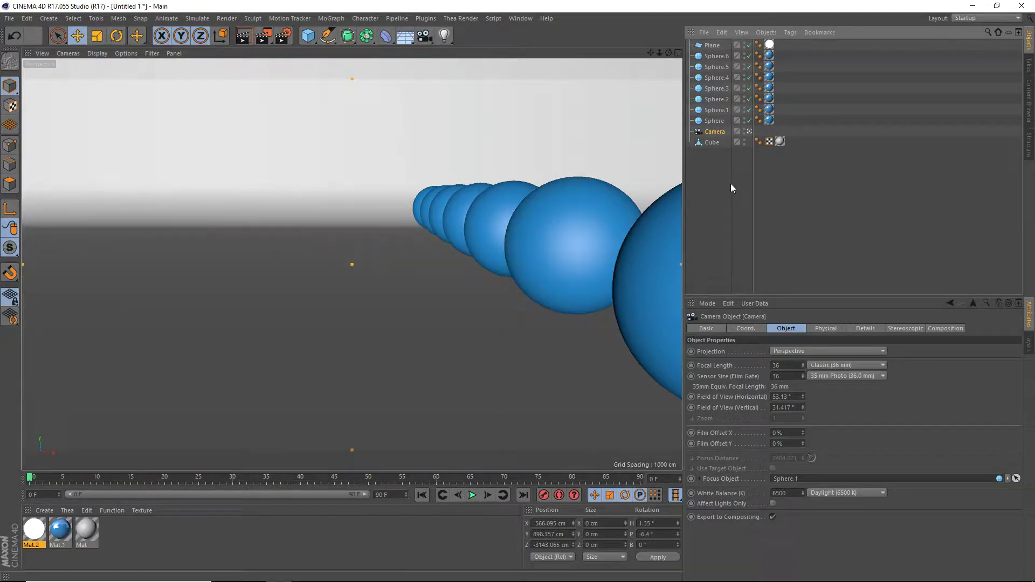
Step: Reframe the sphere row through the camera, moving the camera to about X -500, Y 878 and Z -3076 cm
click(749, 131)
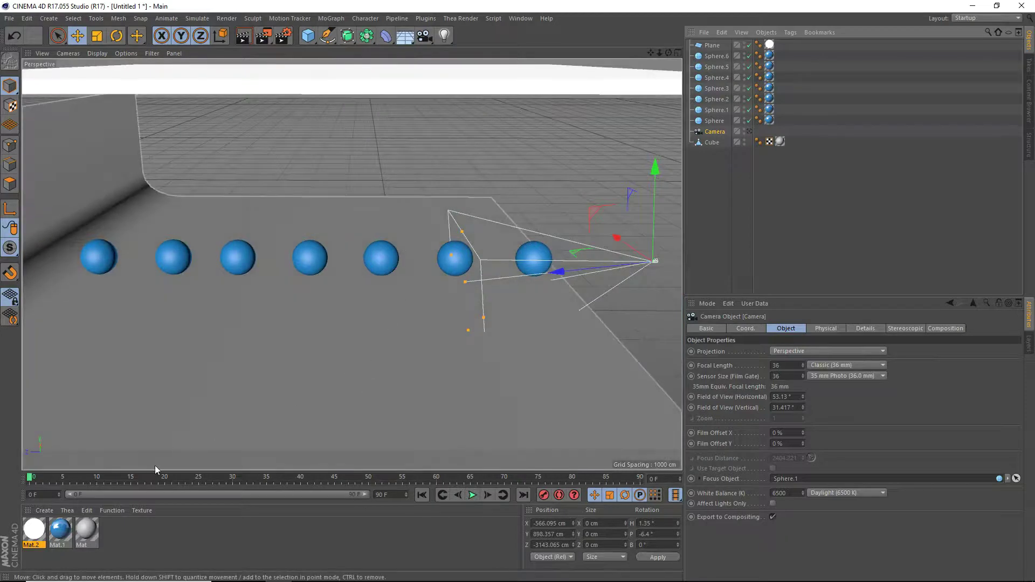
click(751, 131)
click(750, 131)
mouse_move(650, 52)
mouse_down()
mouse_move(609, 53)
mouse_move(680, 53)
mouse_move(627, 49)
mouse_move(672, 53)
mouse_move(650, 54)
mouse_up()
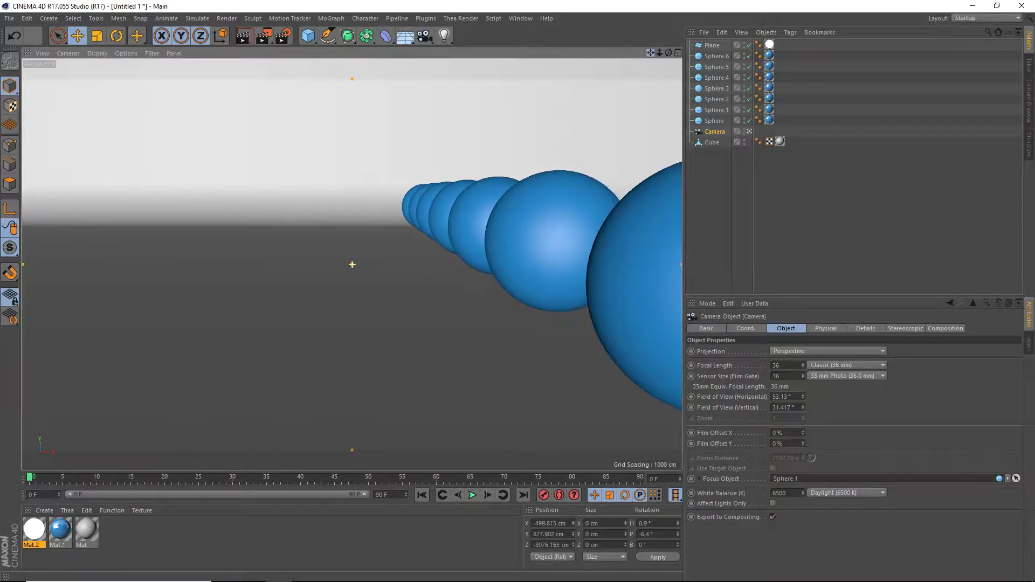